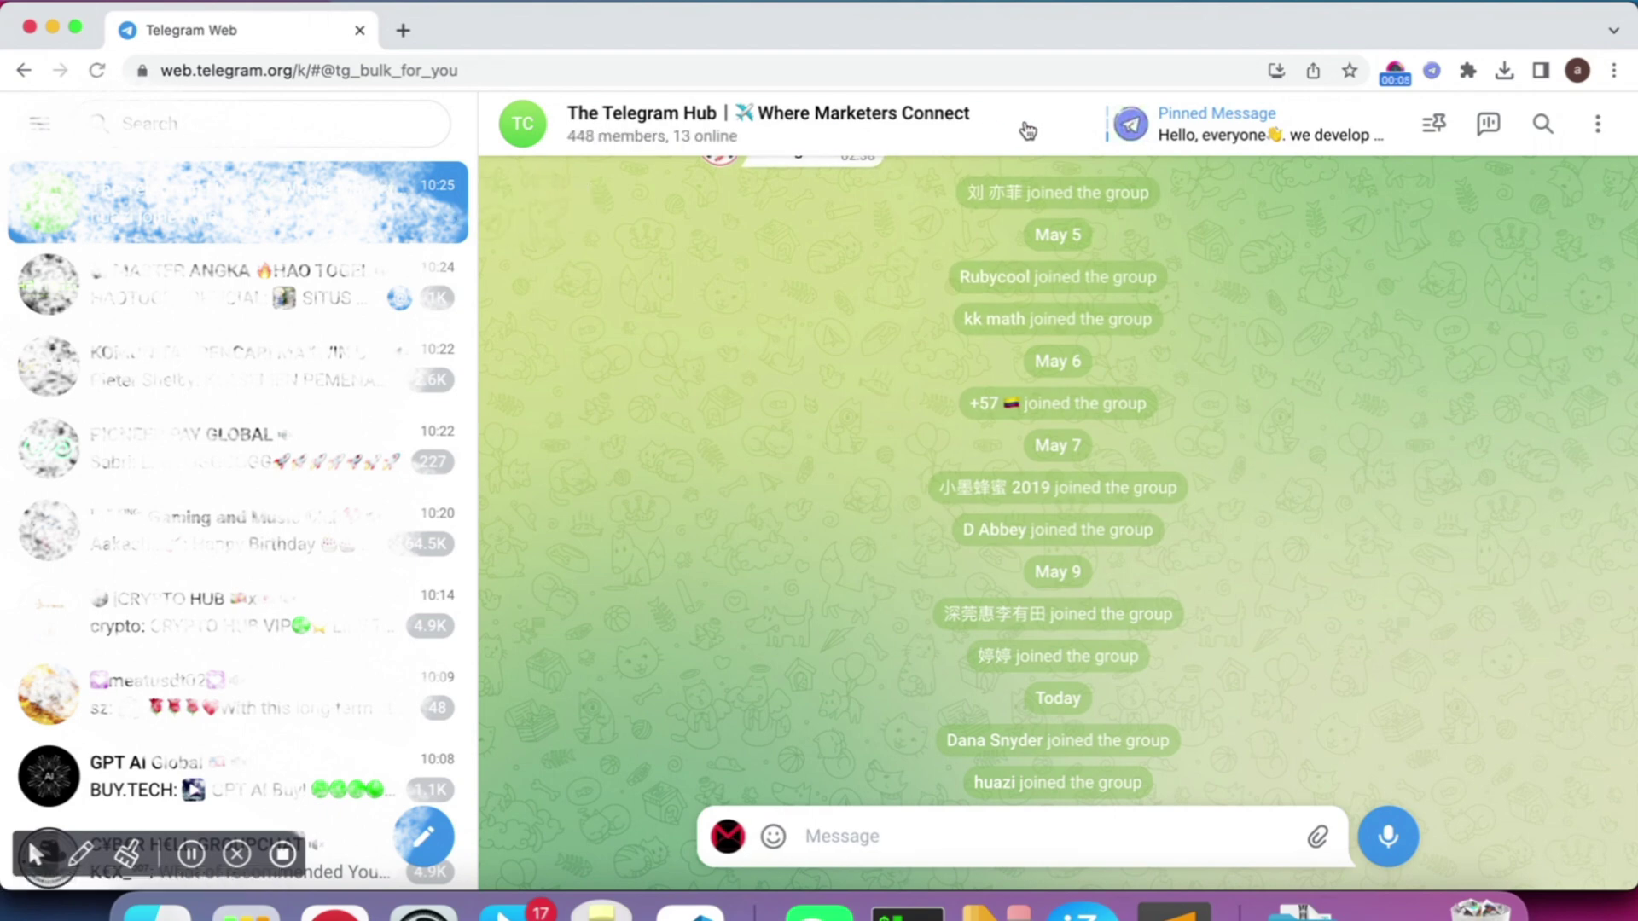
- Scrape 50 member usernames from The Telegram Hub with TelePlus and copy the full list
click(1433, 71)
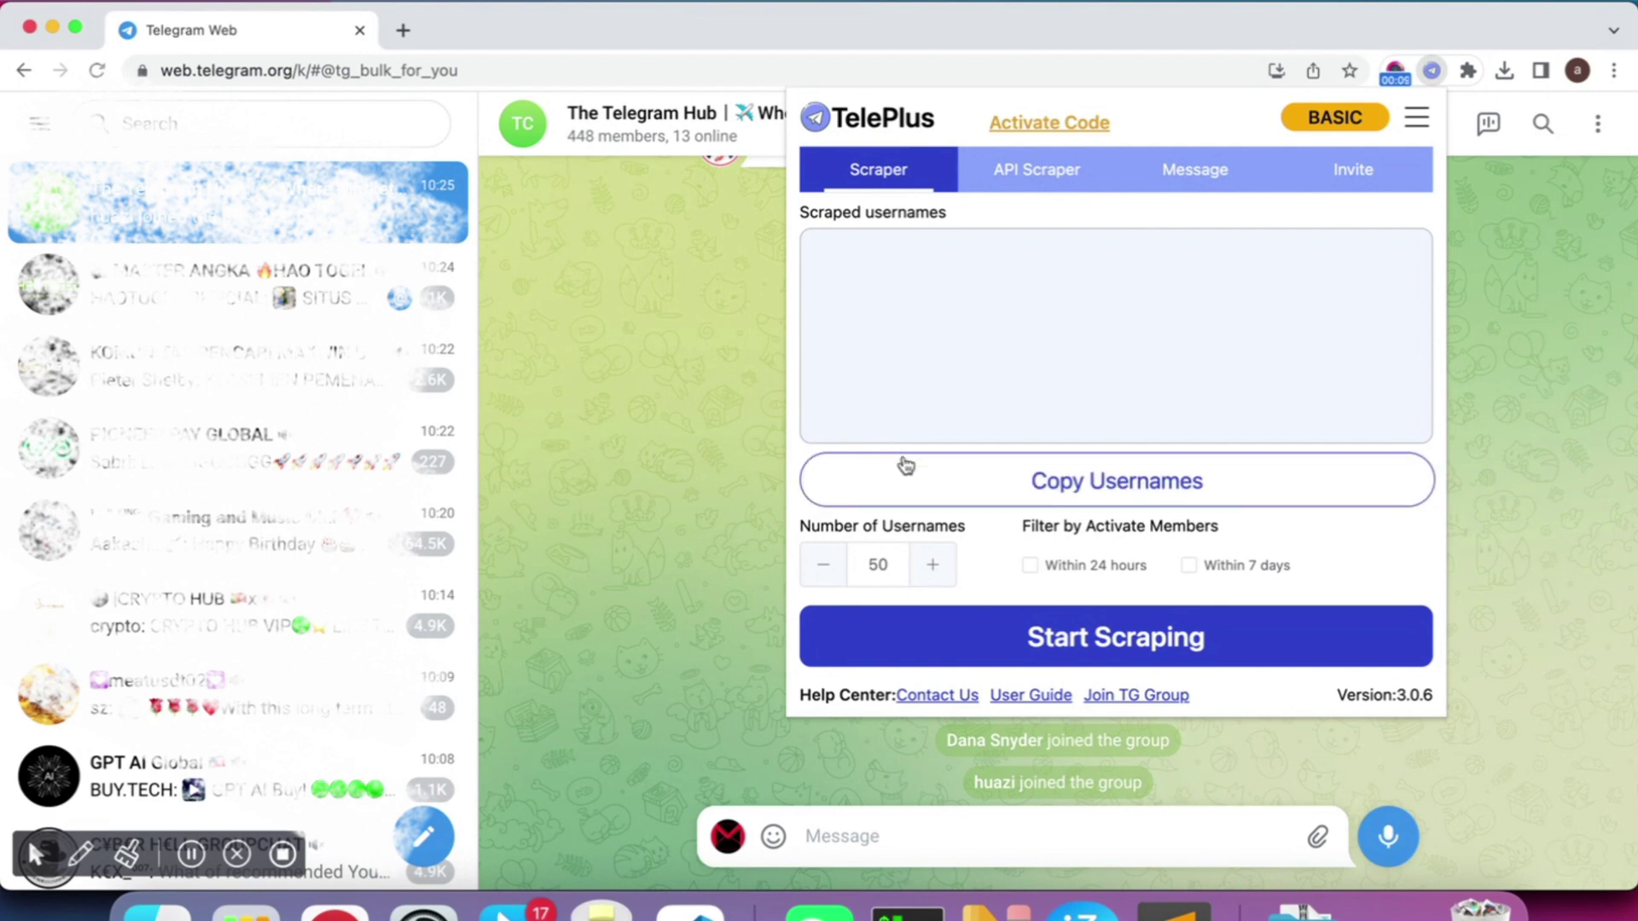
click(880, 567)
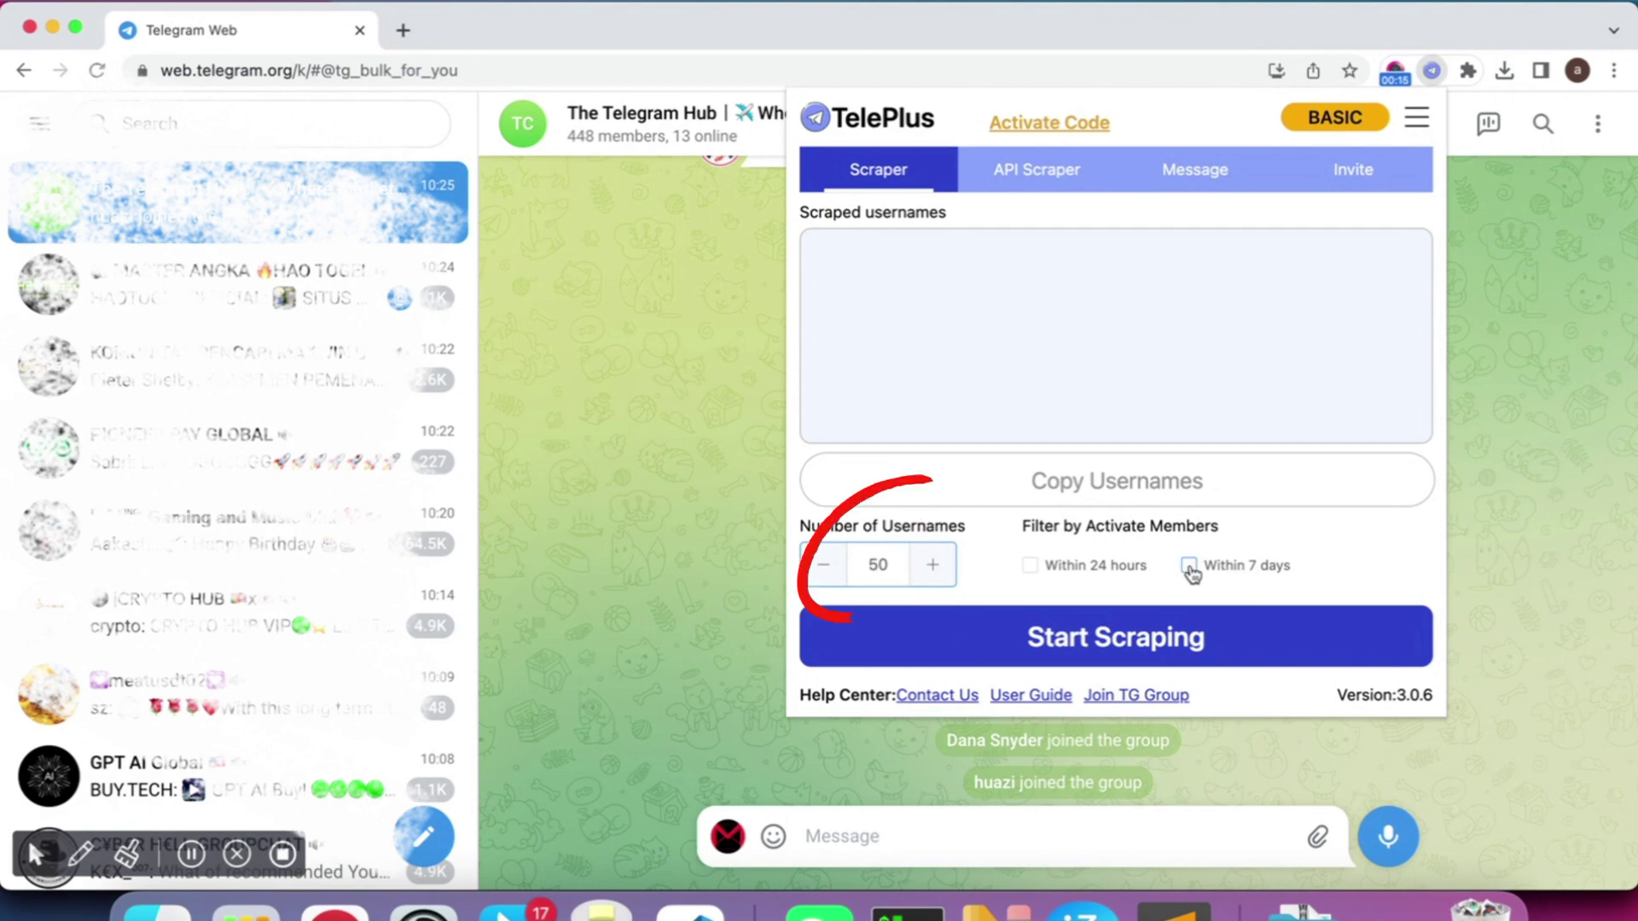
click(1080, 649)
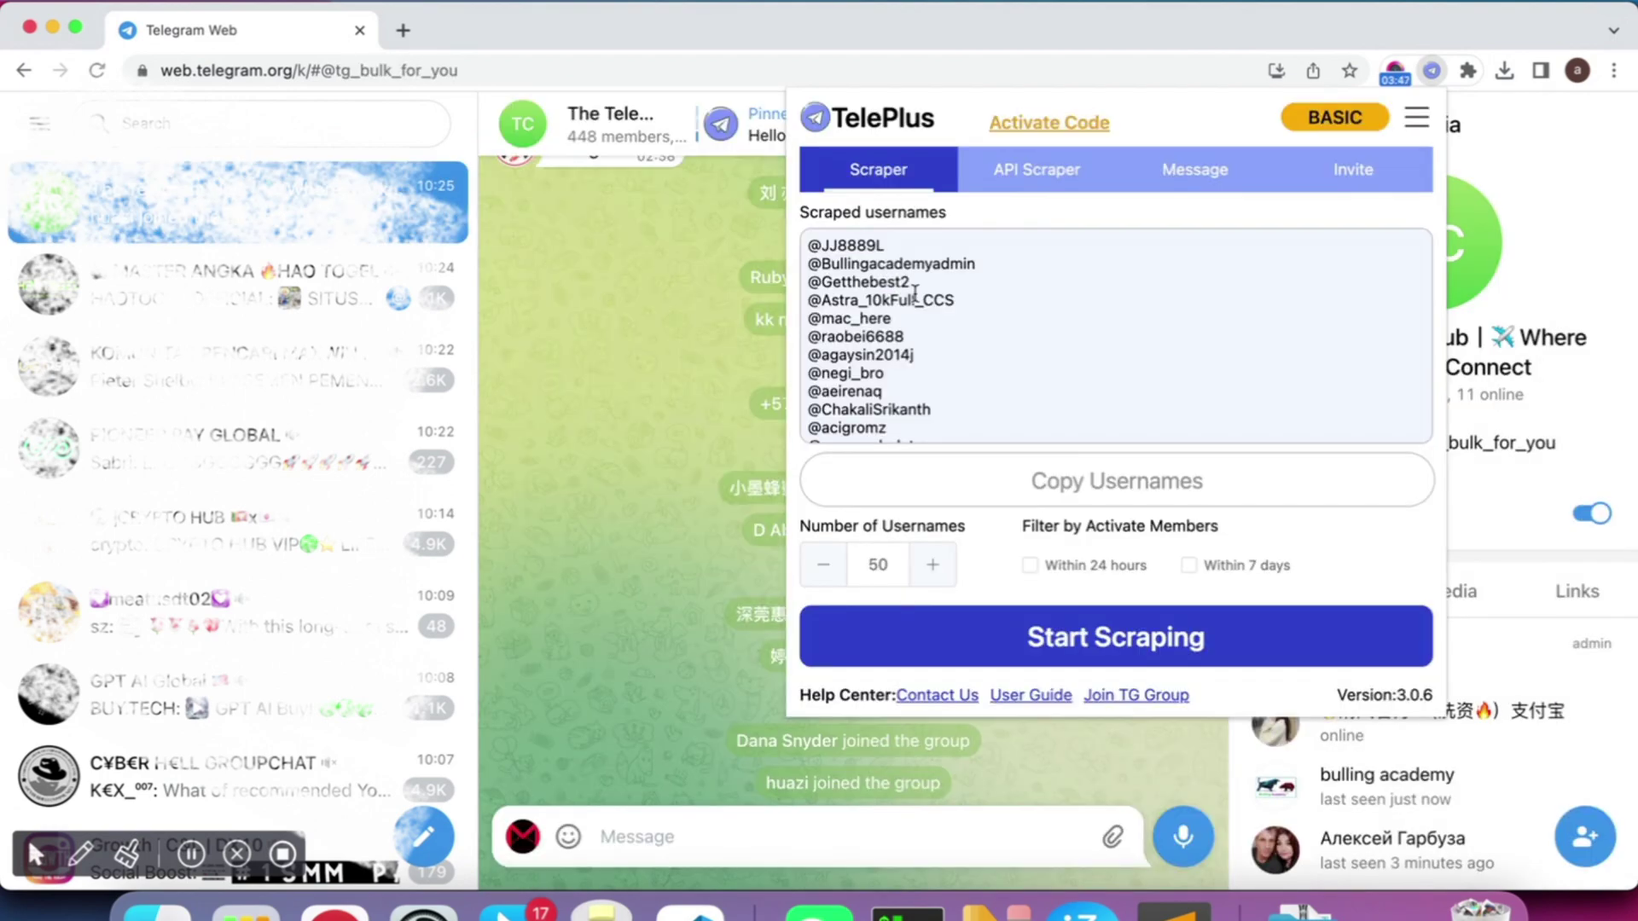
scroll(914, 293, down, 15)
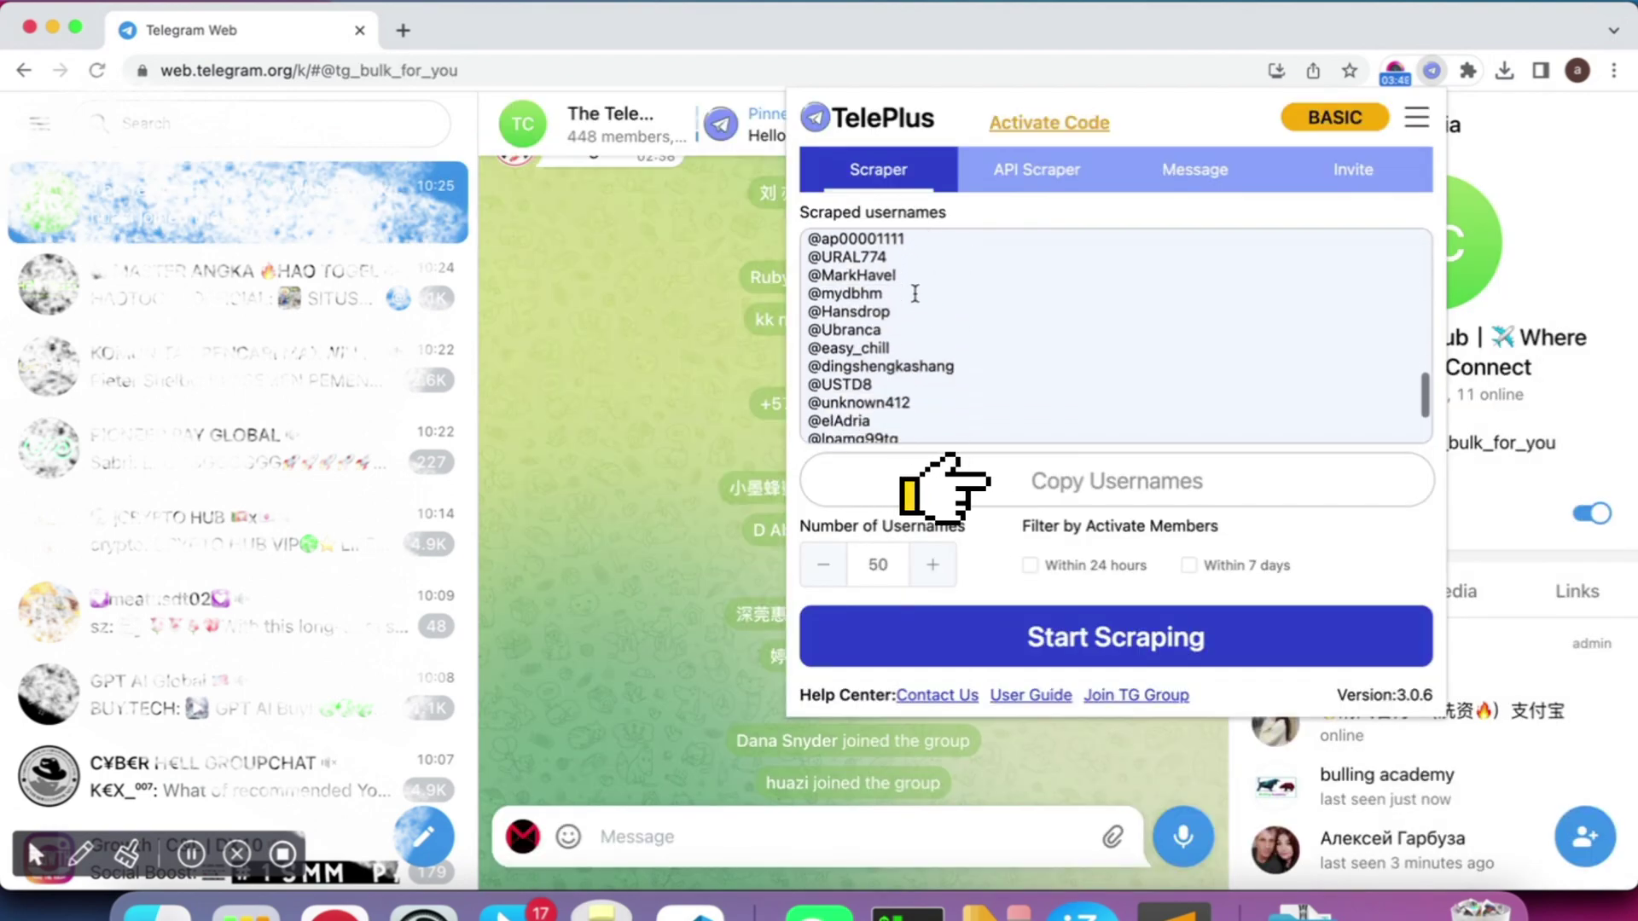
scroll(914, 294, up, 2)
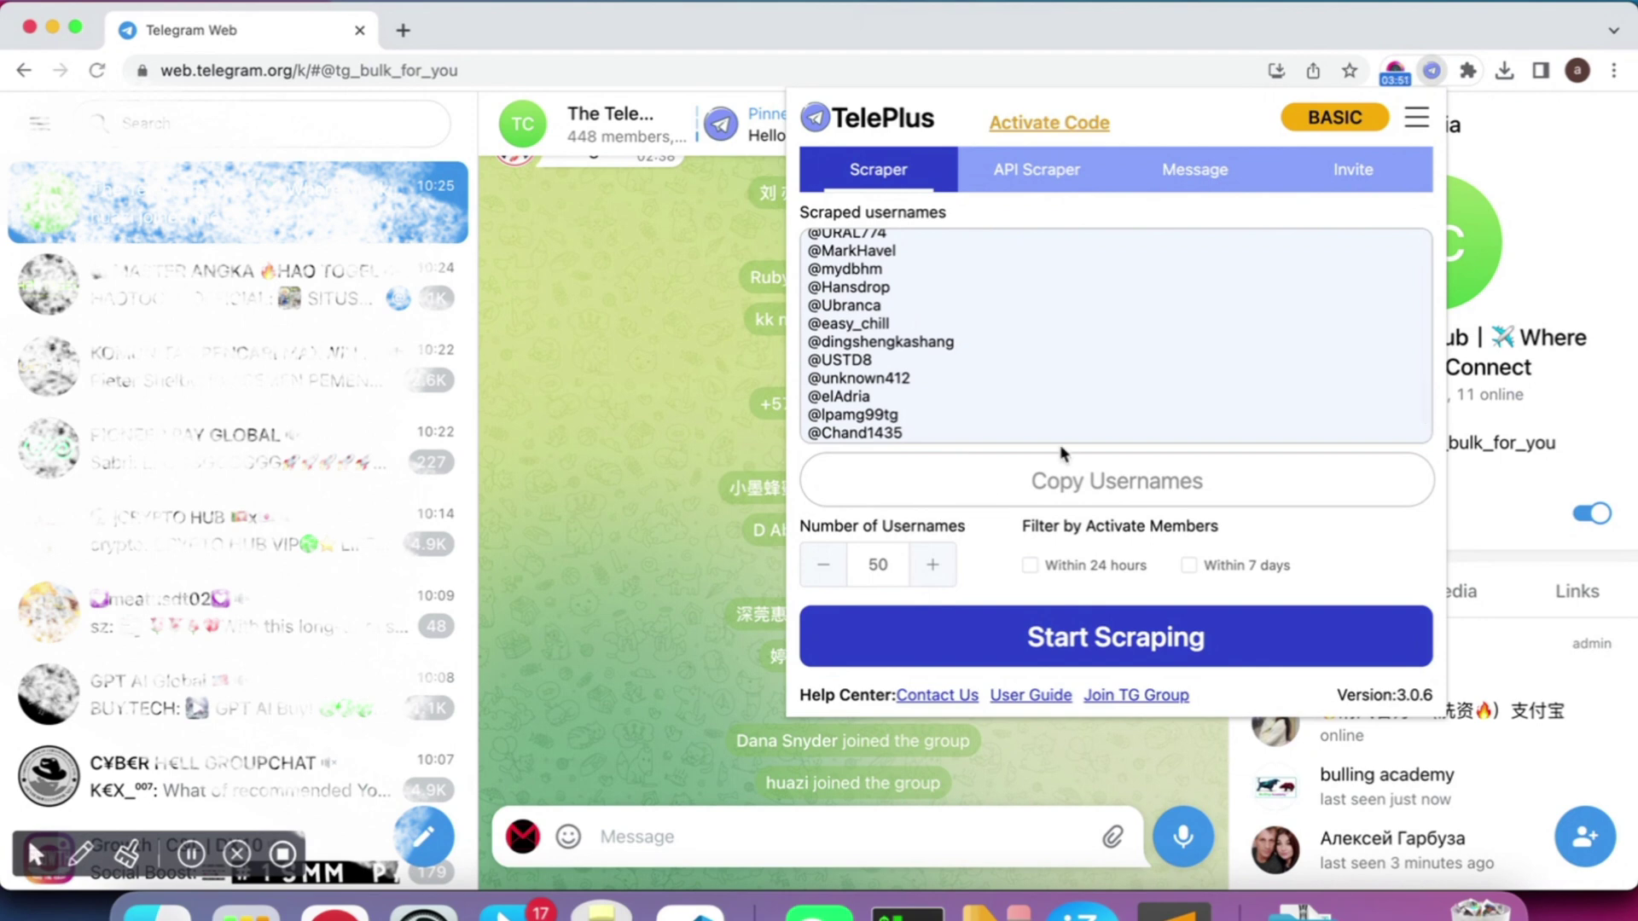
click(1074, 483)
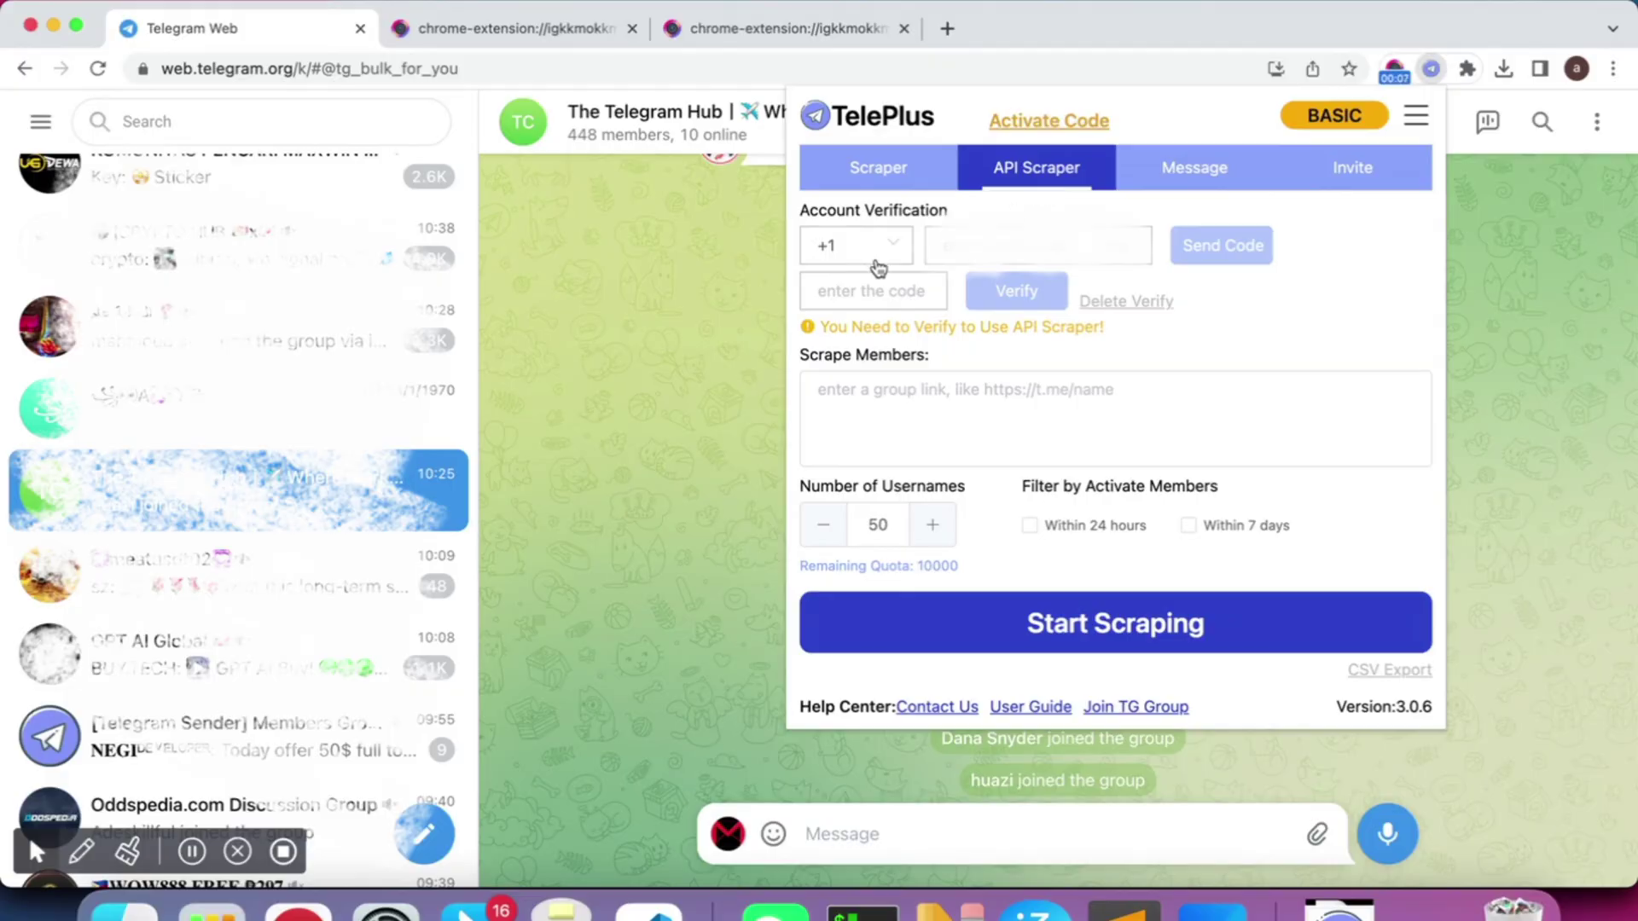
- Choose the +86 country code, enter the account's phone number, and request a login code
click(873, 259)
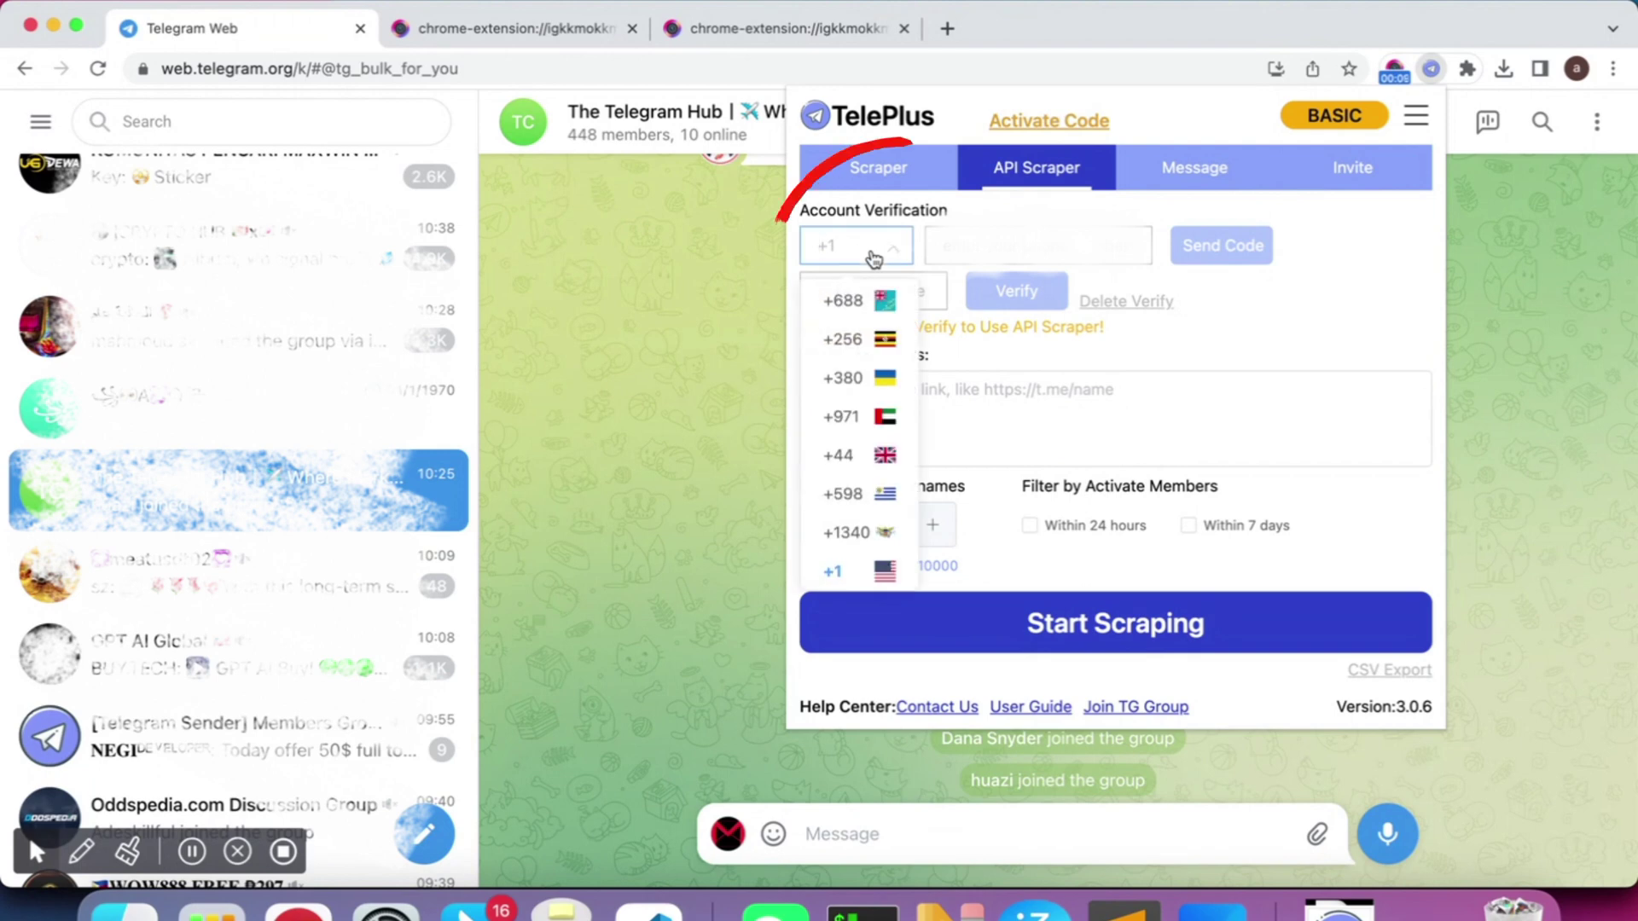
text(86)
click(853, 306)
click(998, 251)
text(1)
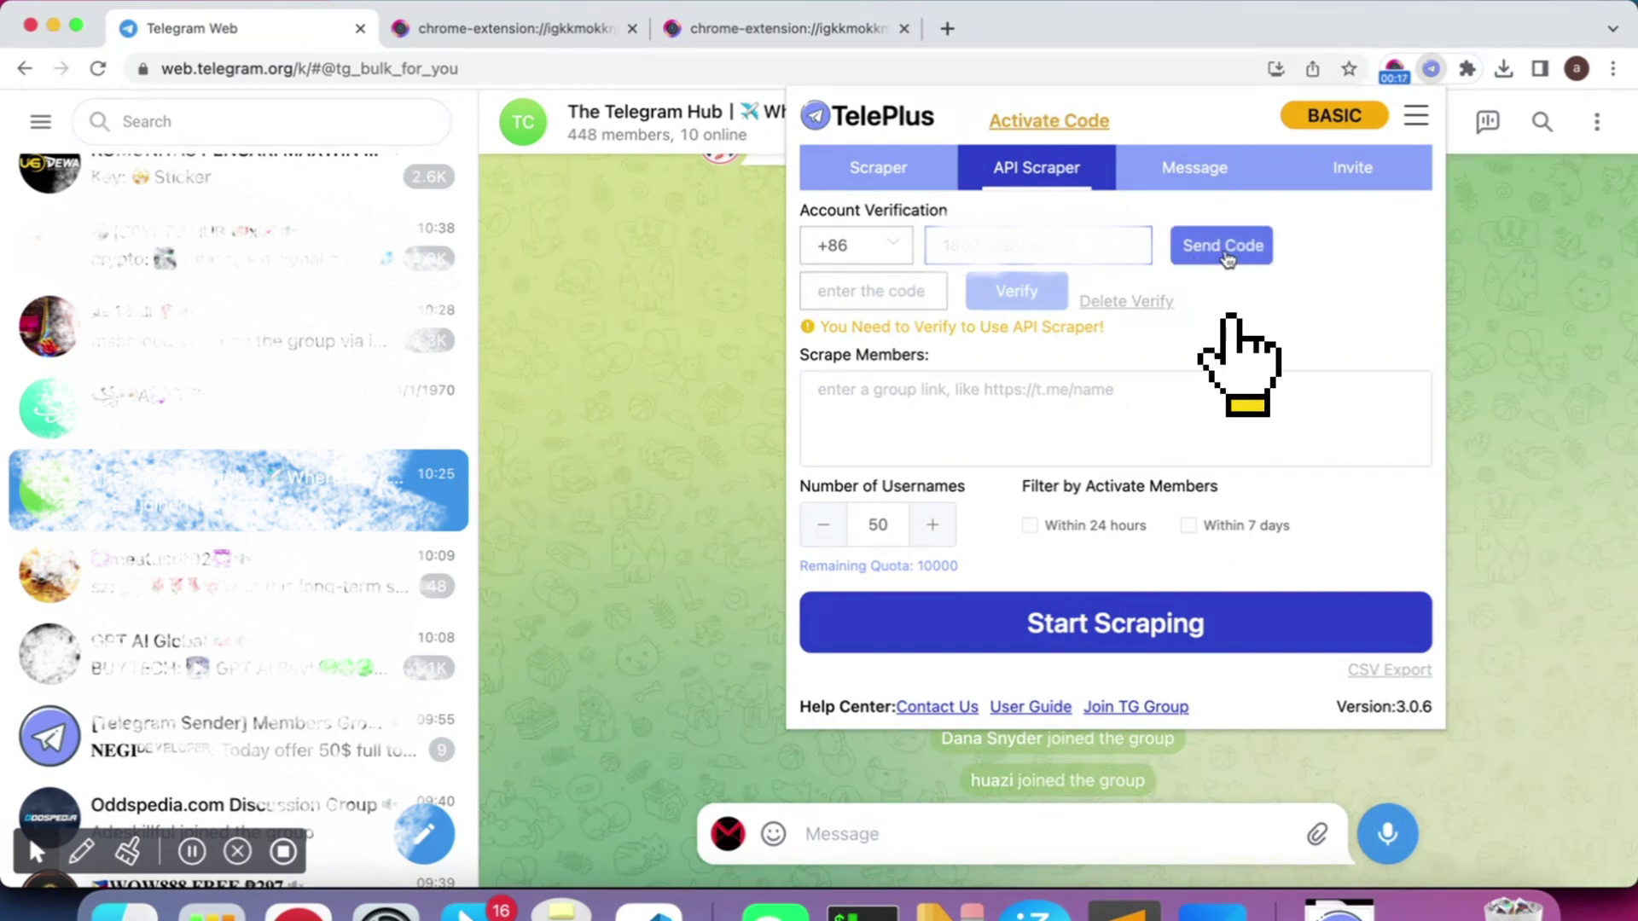
click(1225, 248)
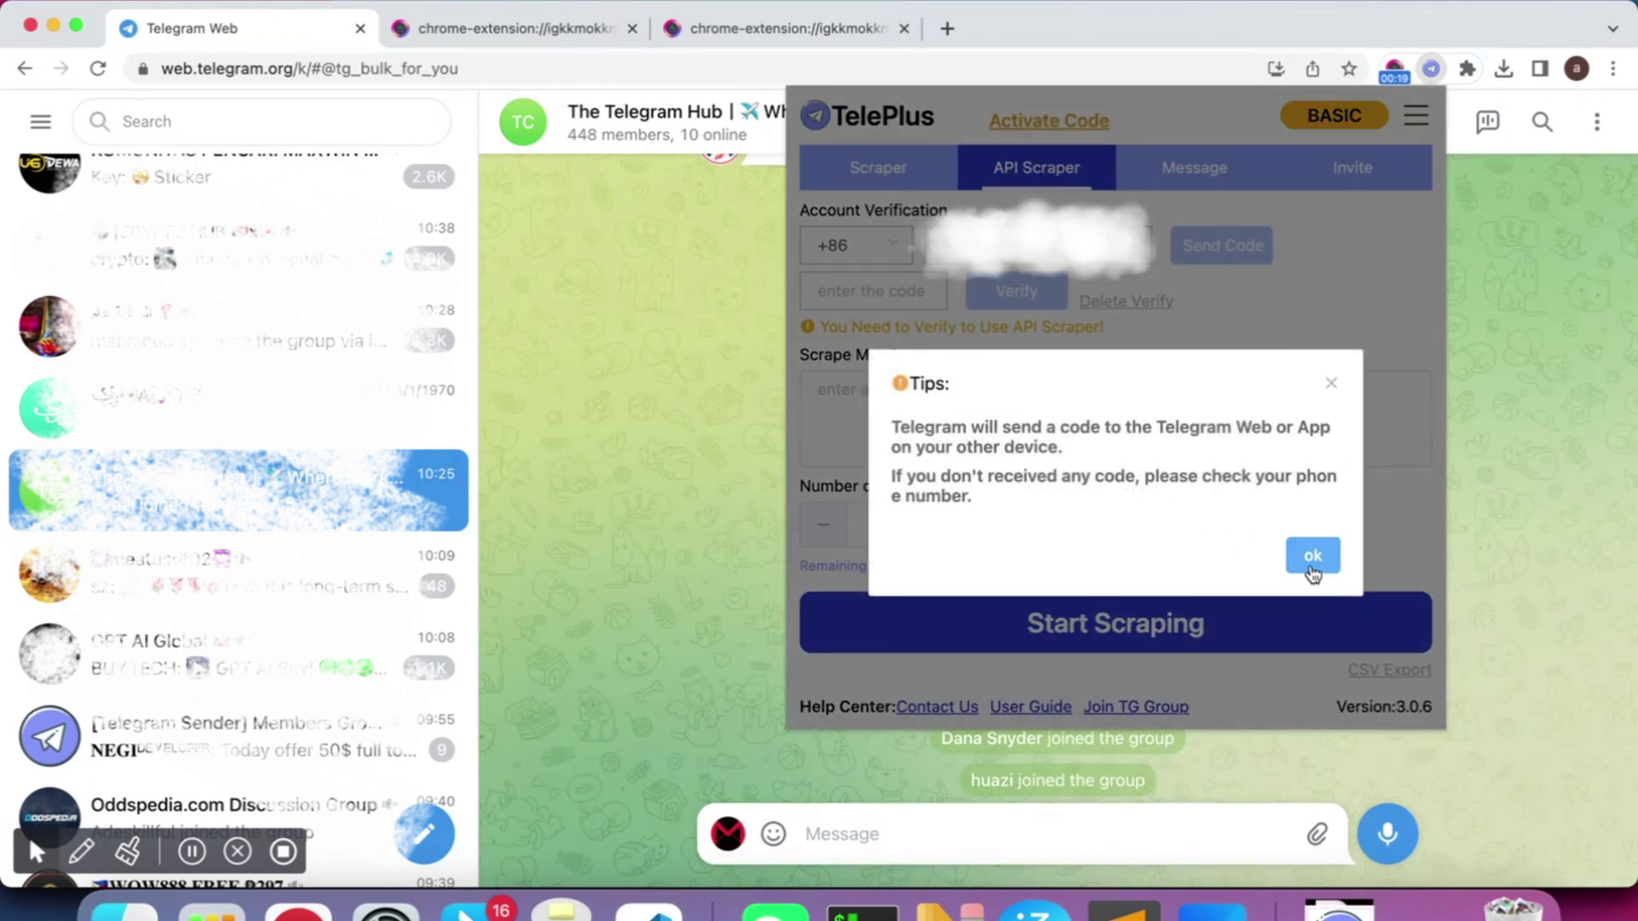
click(1312, 556)
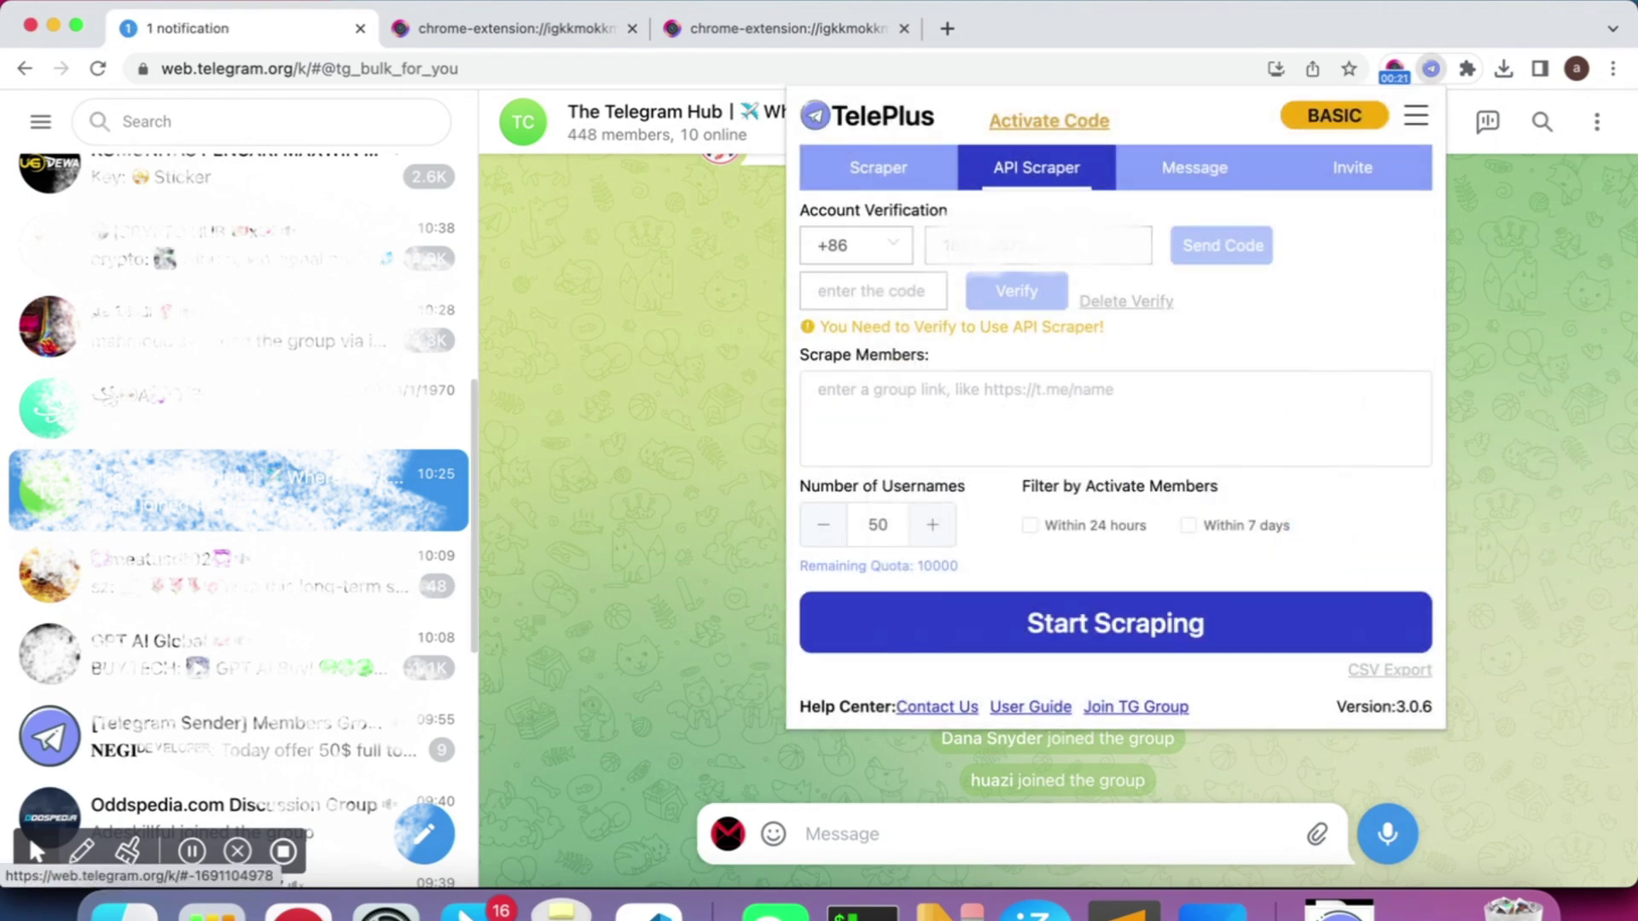
- Enter the received login code and the account password to complete verification
scroll(238, 512, up, 5)
scroll(239, 512, up, 5)
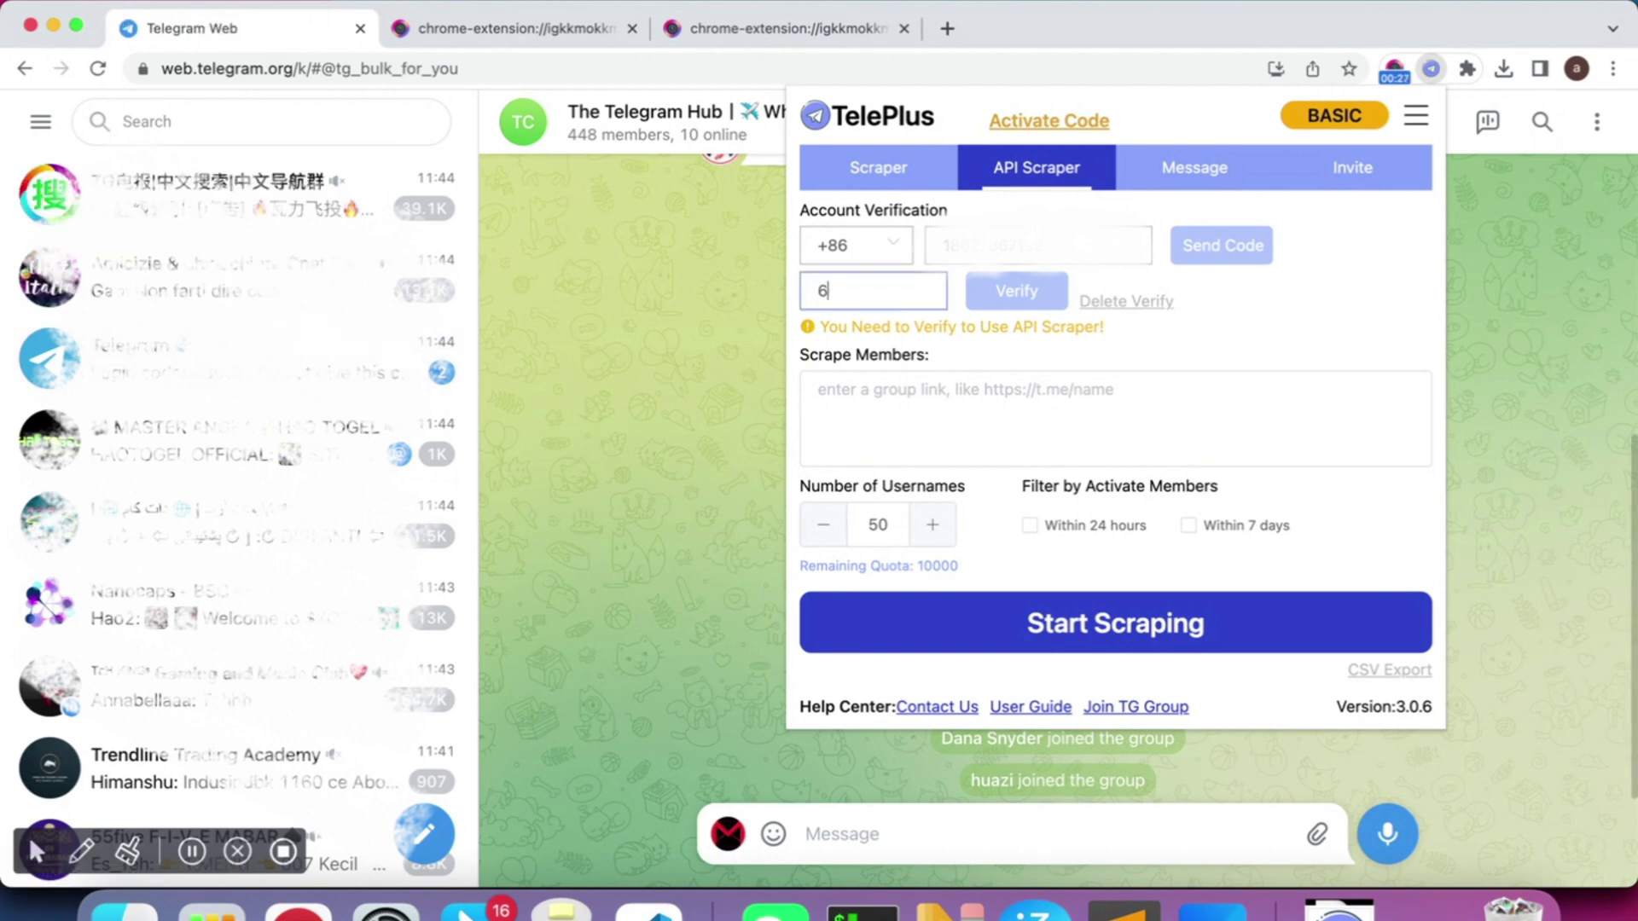
text(88)
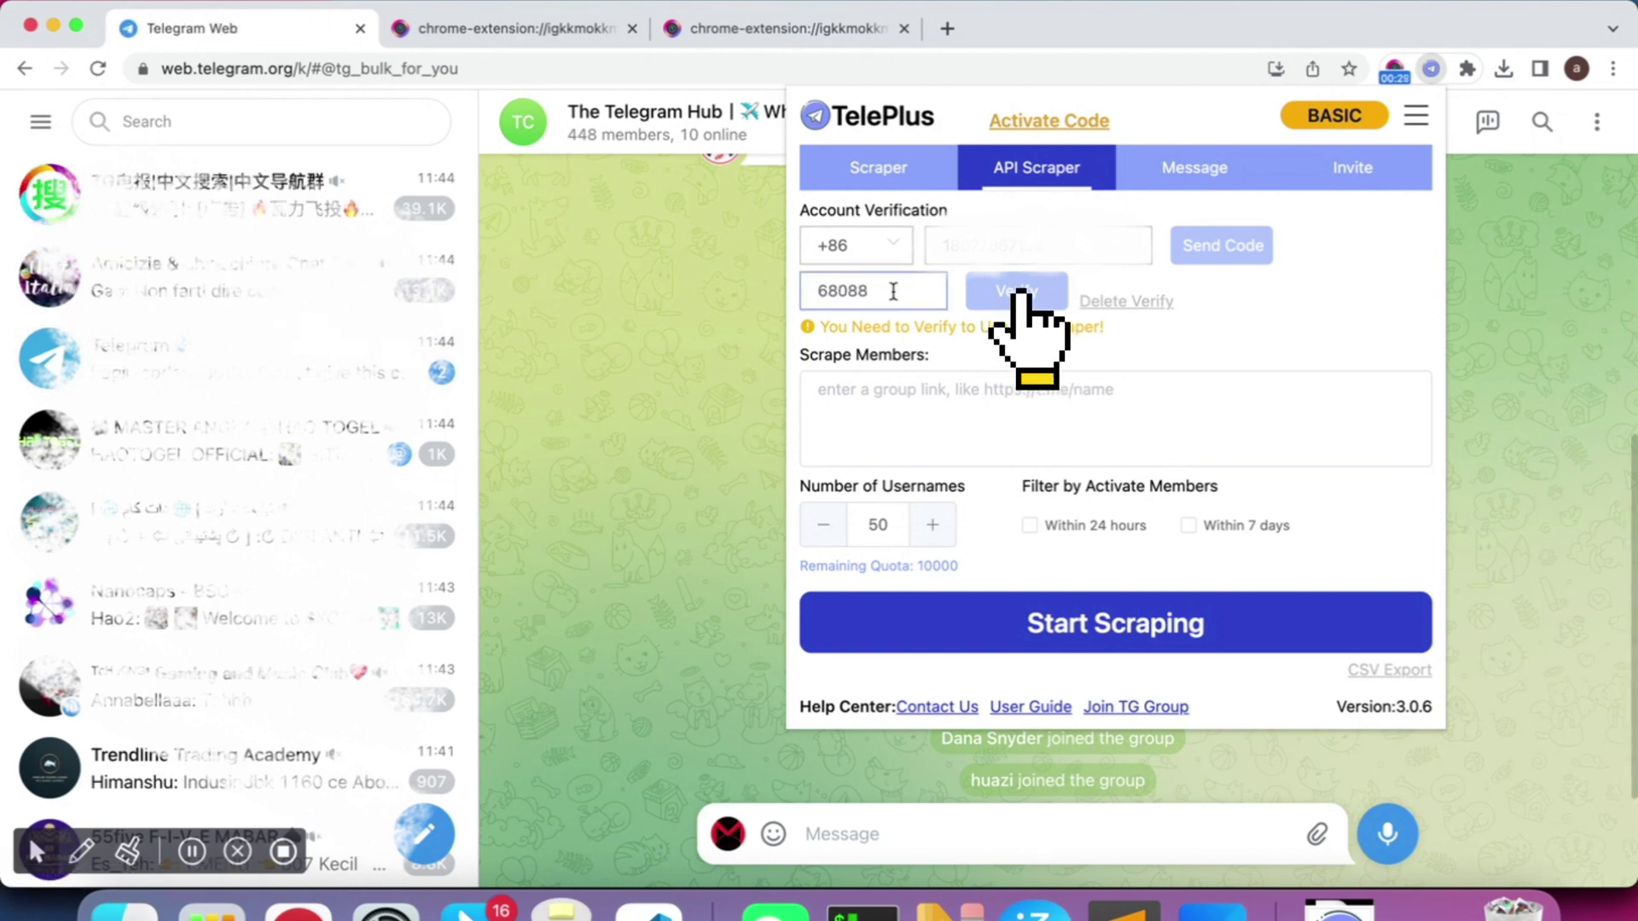
click(1020, 291)
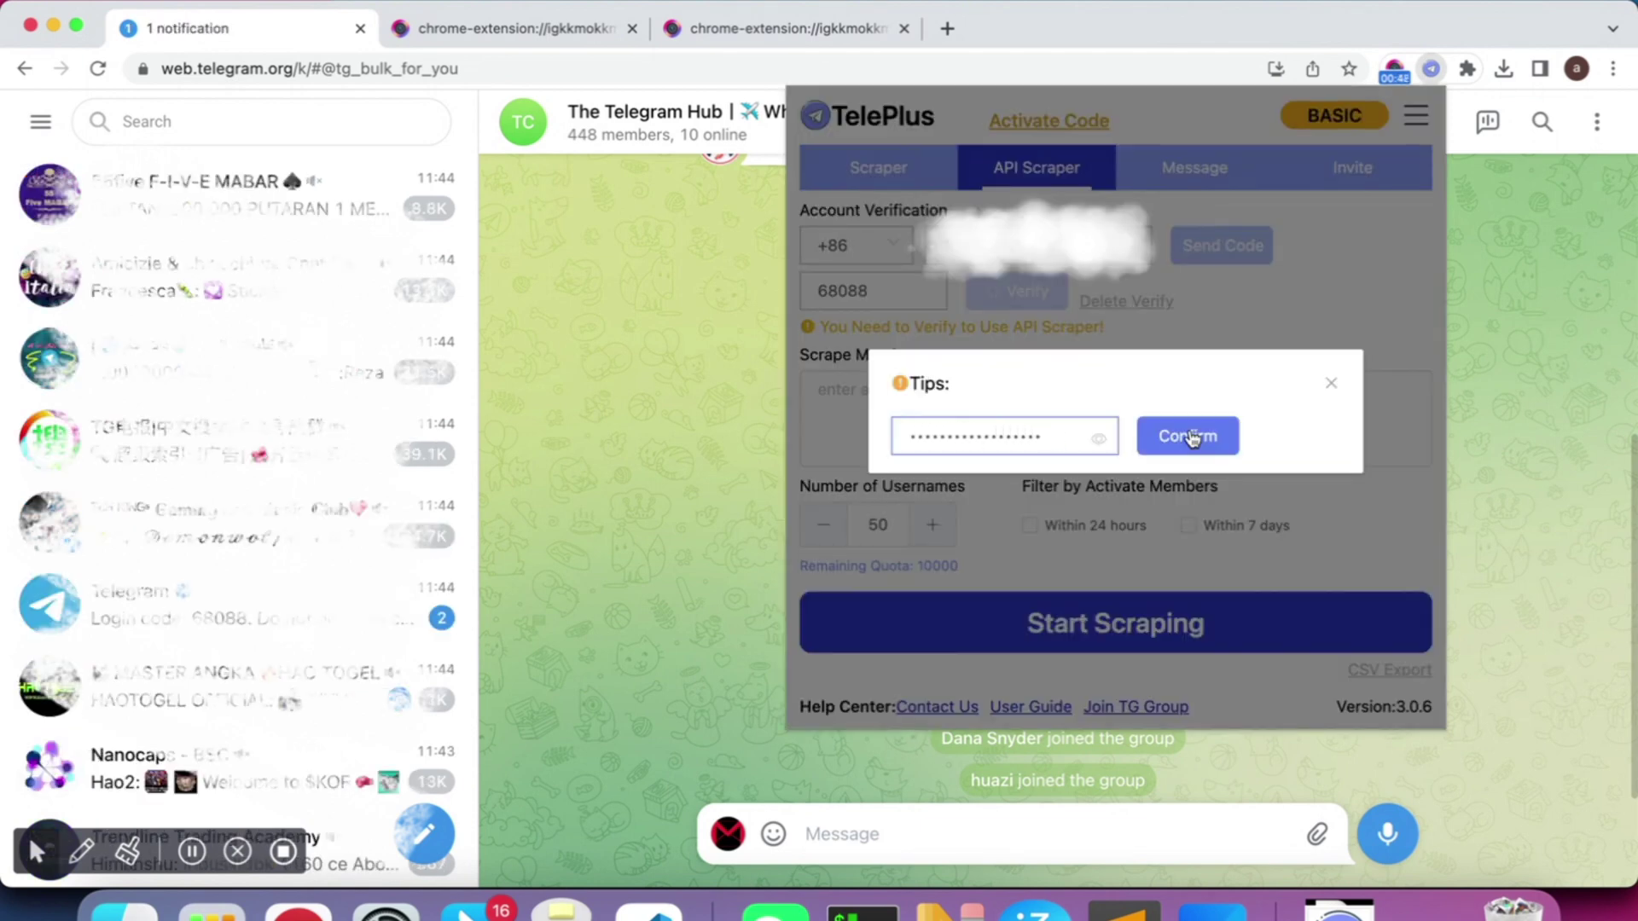
click(1188, 433)
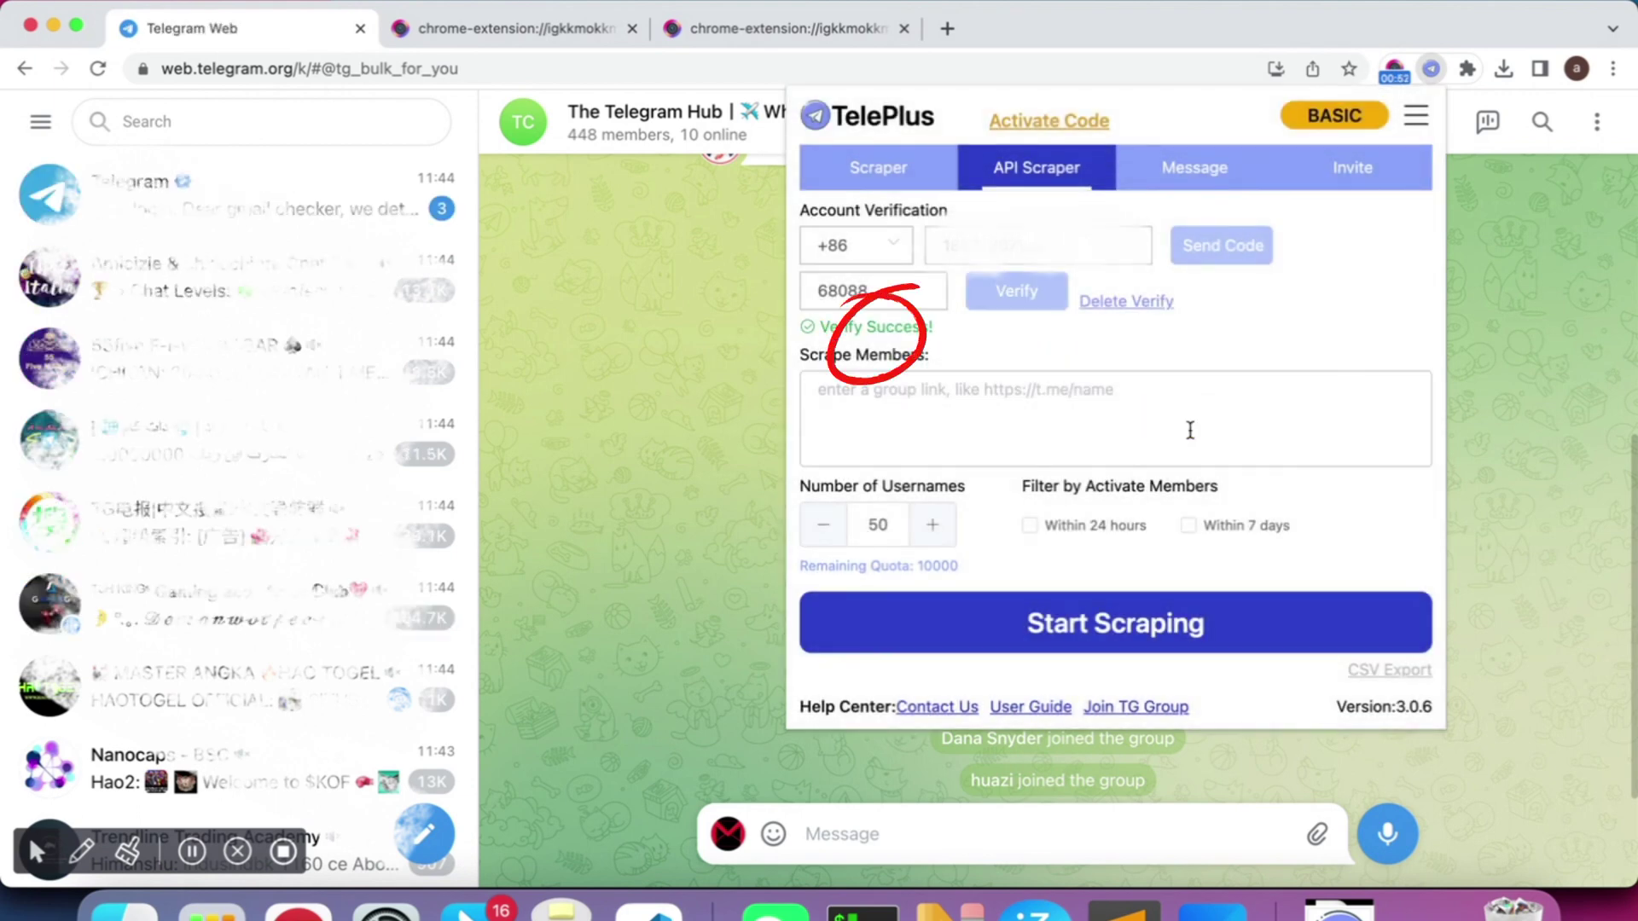
- Copy the tg_bulk_for_you group's t.me link into TelePlus's API scraper
click(935, 401)
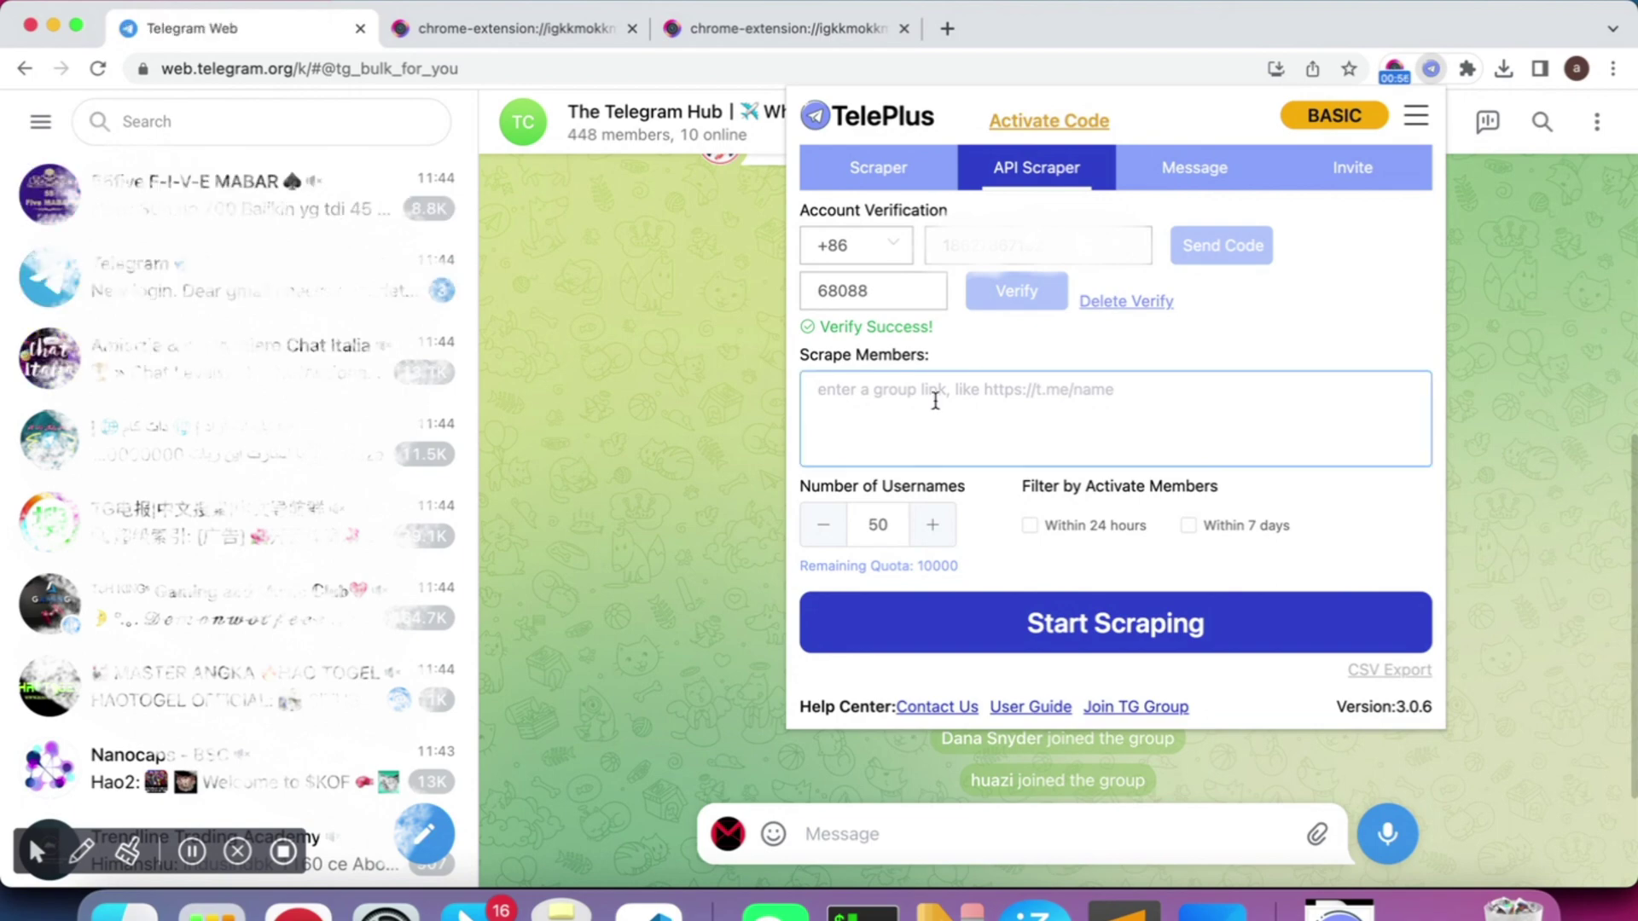
click(696, 119)
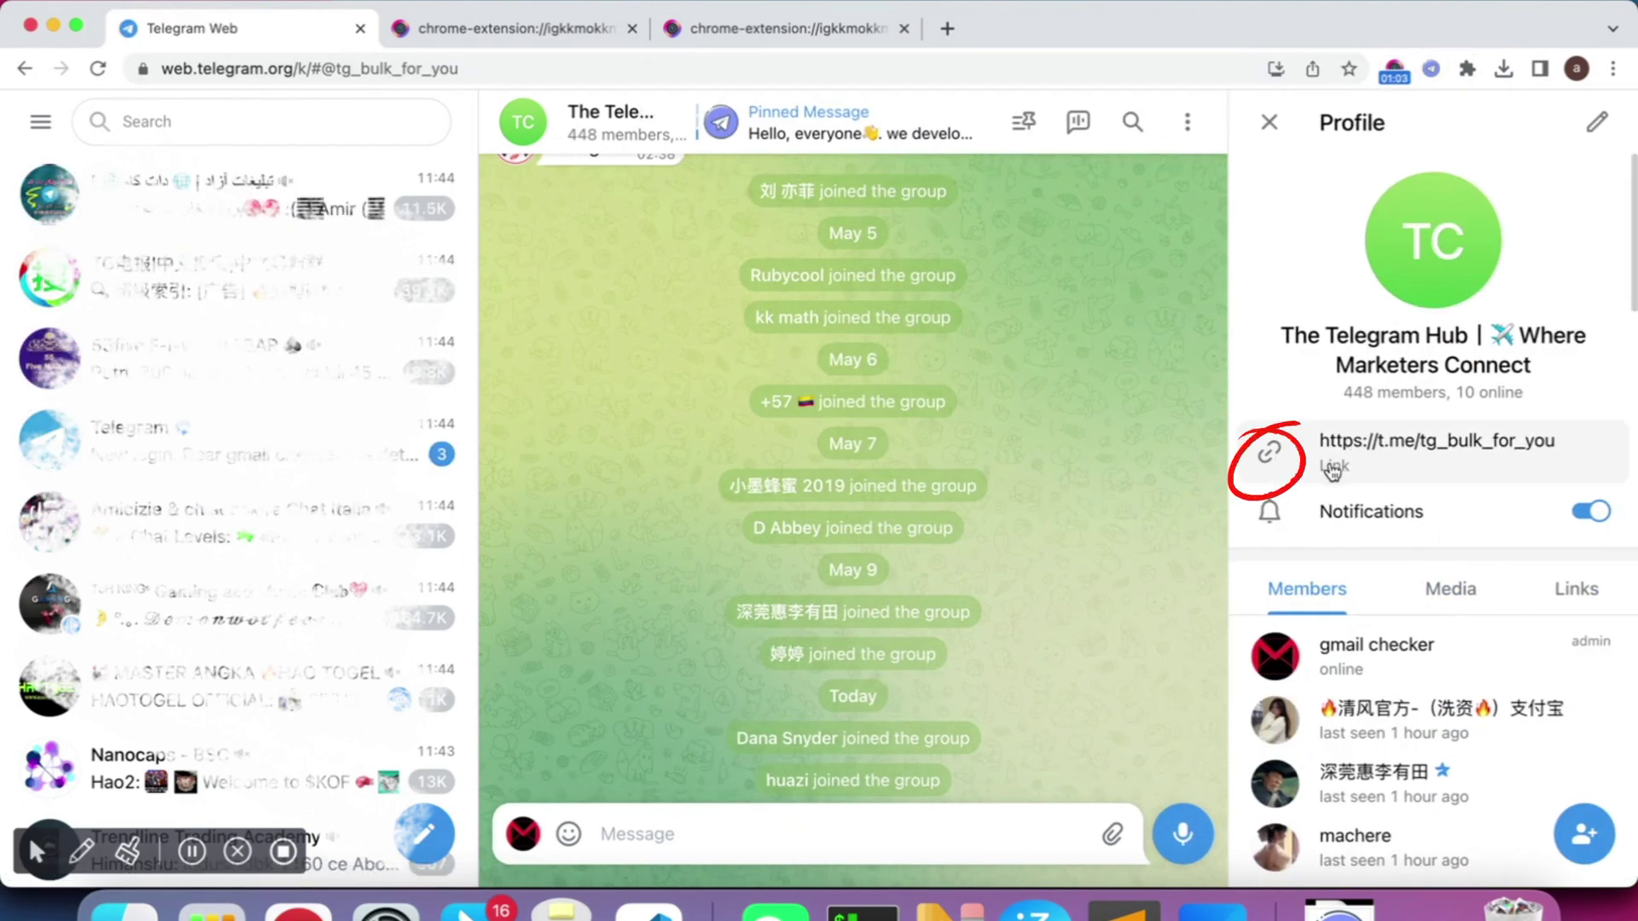
click(1353, 472)
click(1431, 68)
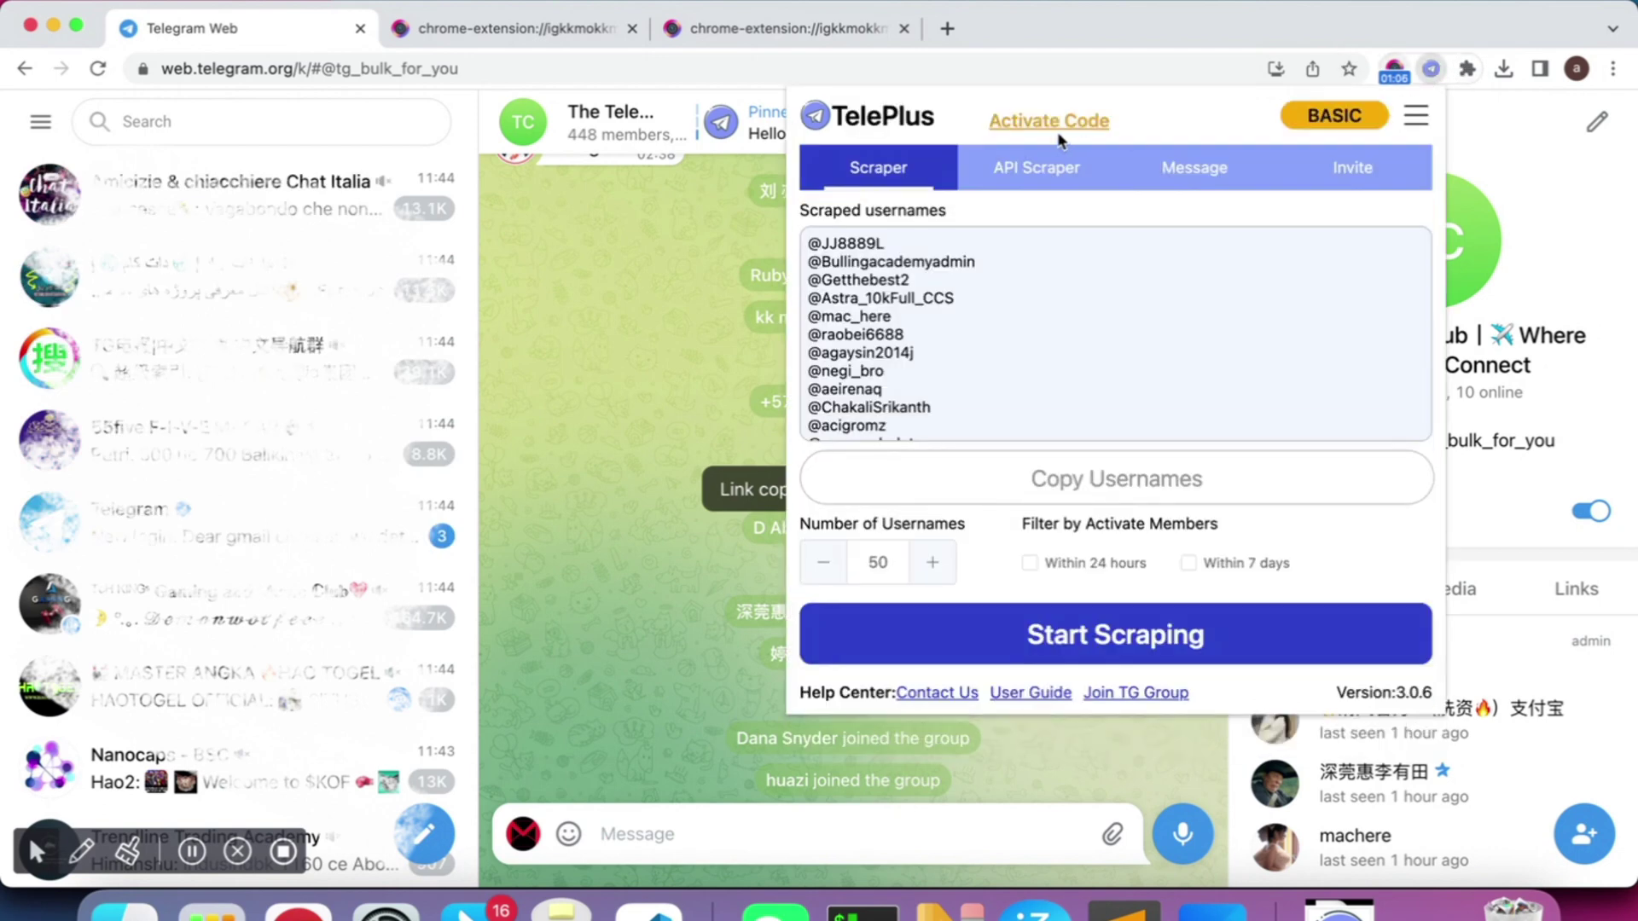
click(1046, 169)
click(920, 419)
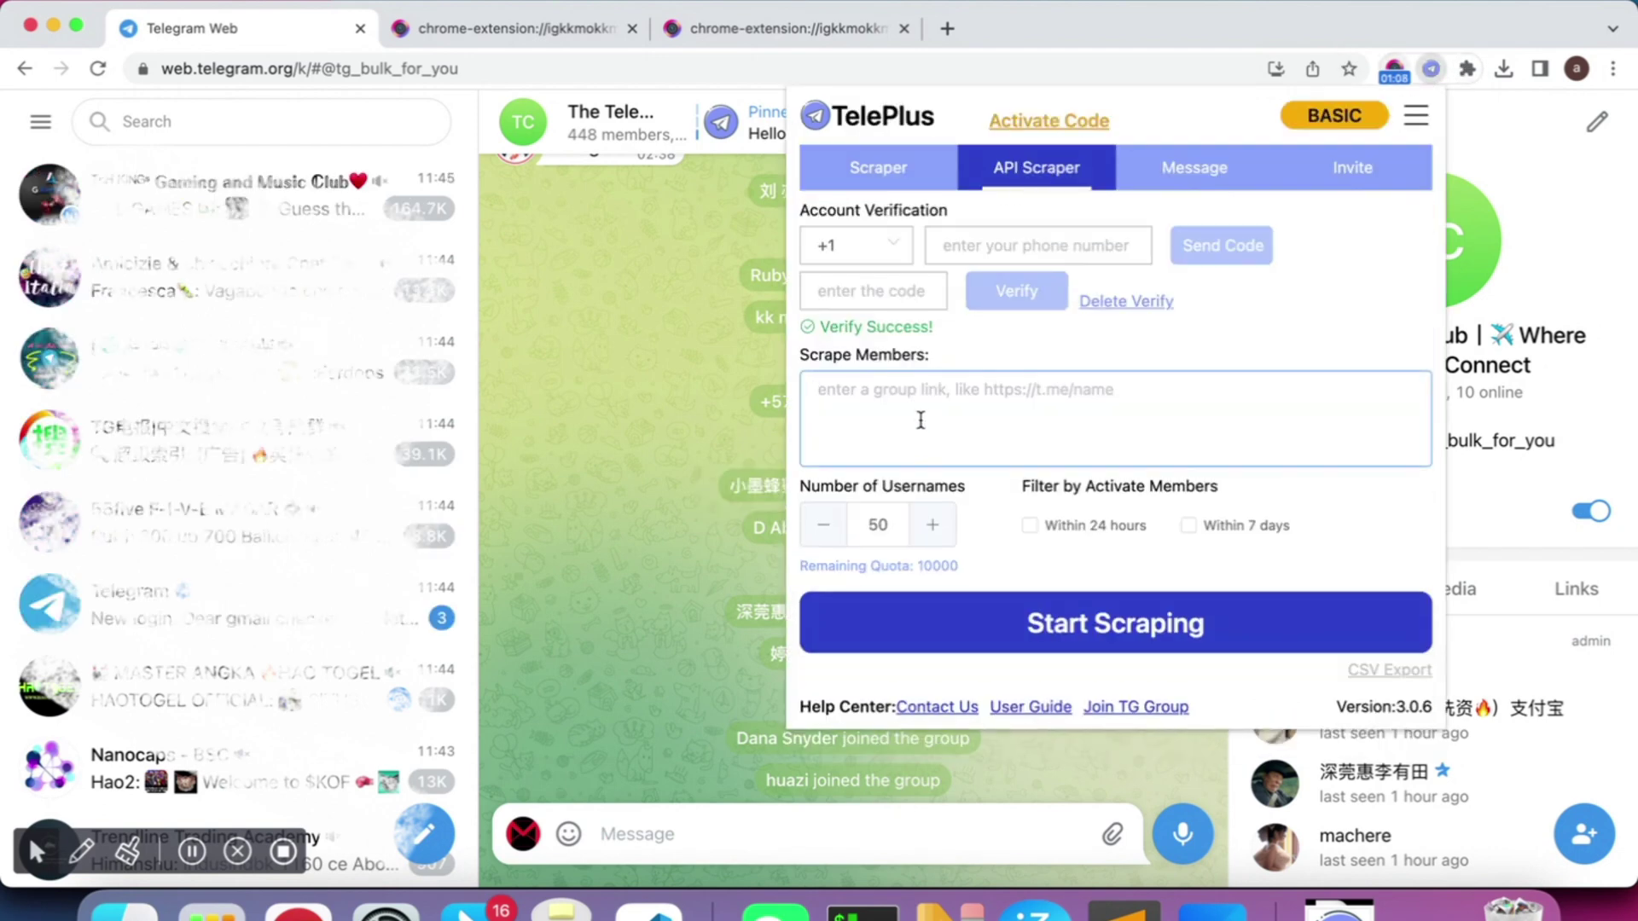
- Scrape 50 members, export them to tg_bulk_for_you.csv, and open the downloaded file
click(888, 525)
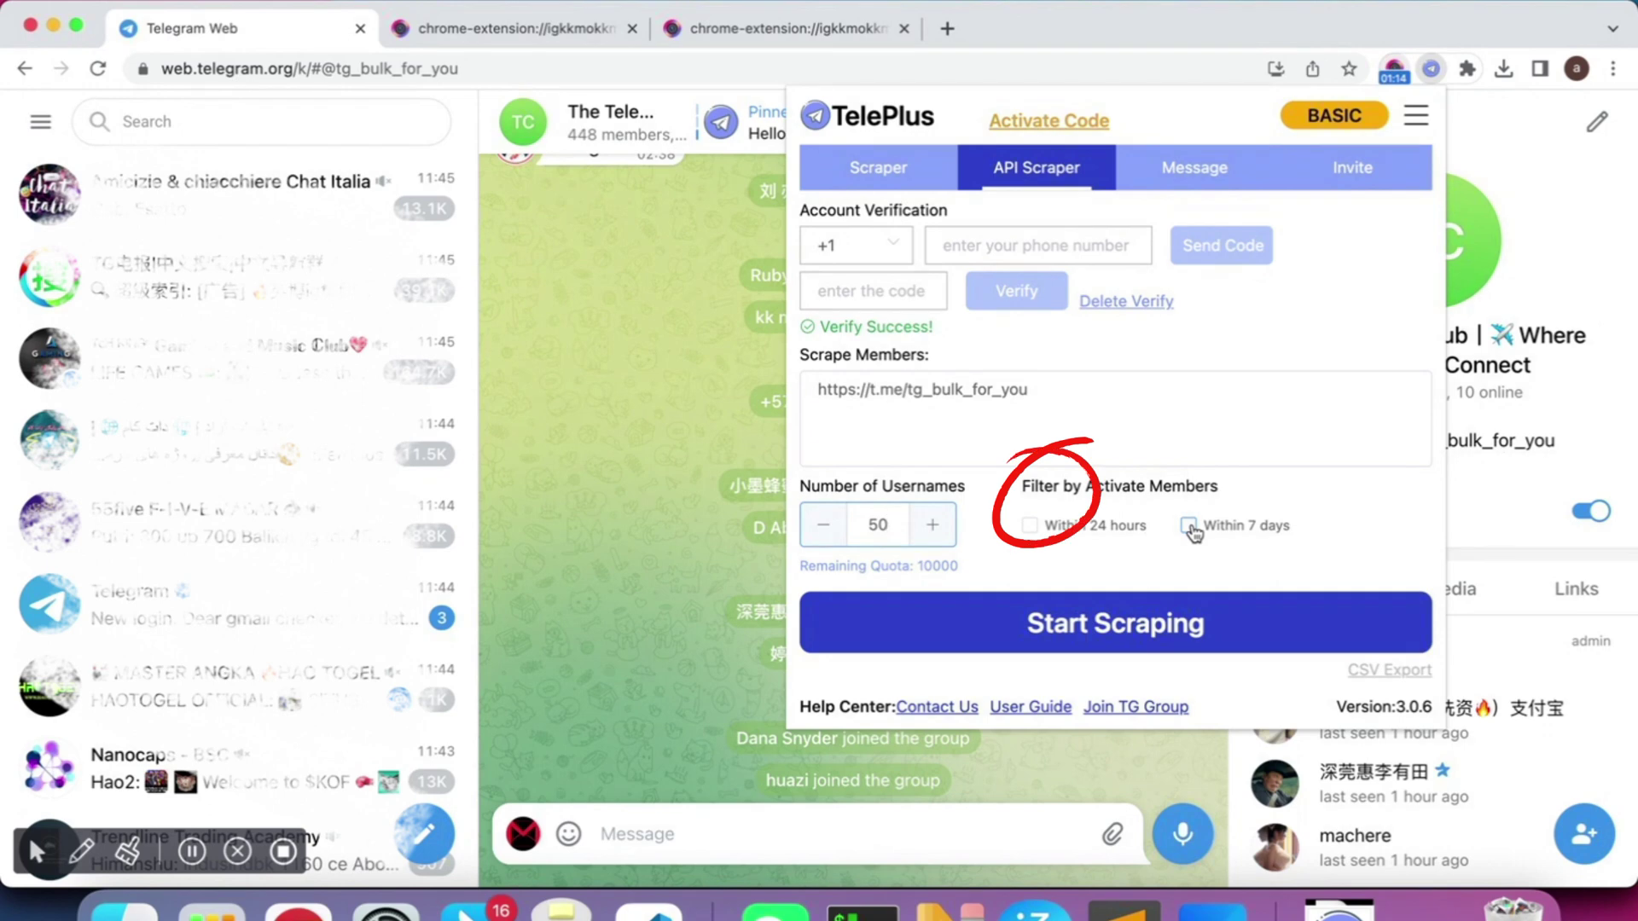
click(1048, 633)
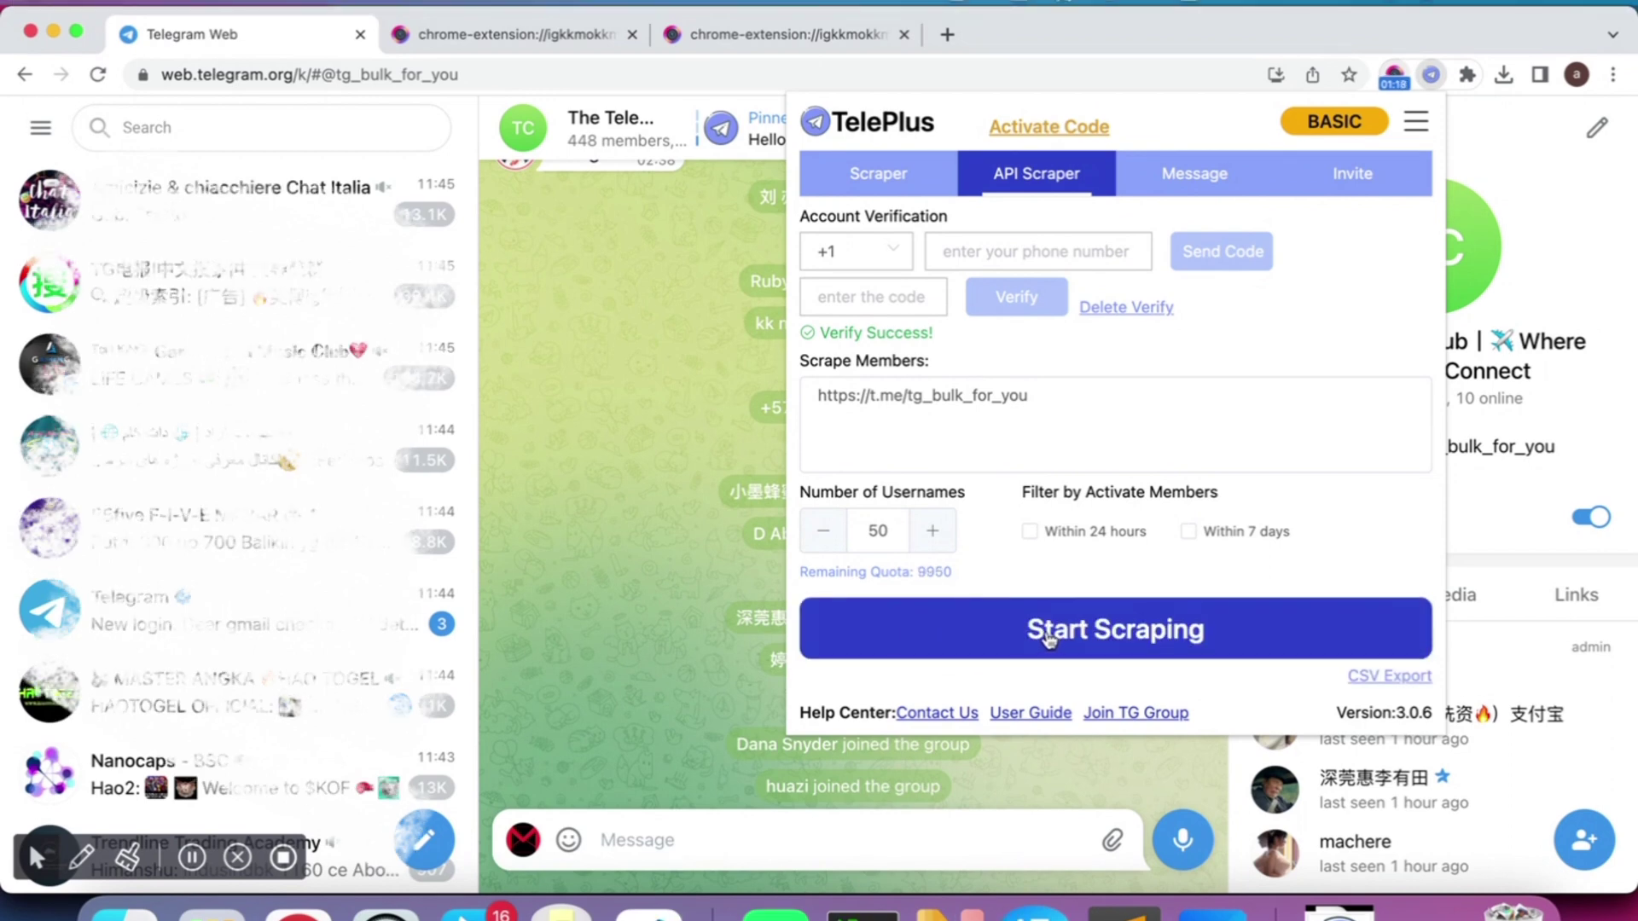
click(1388, 679)
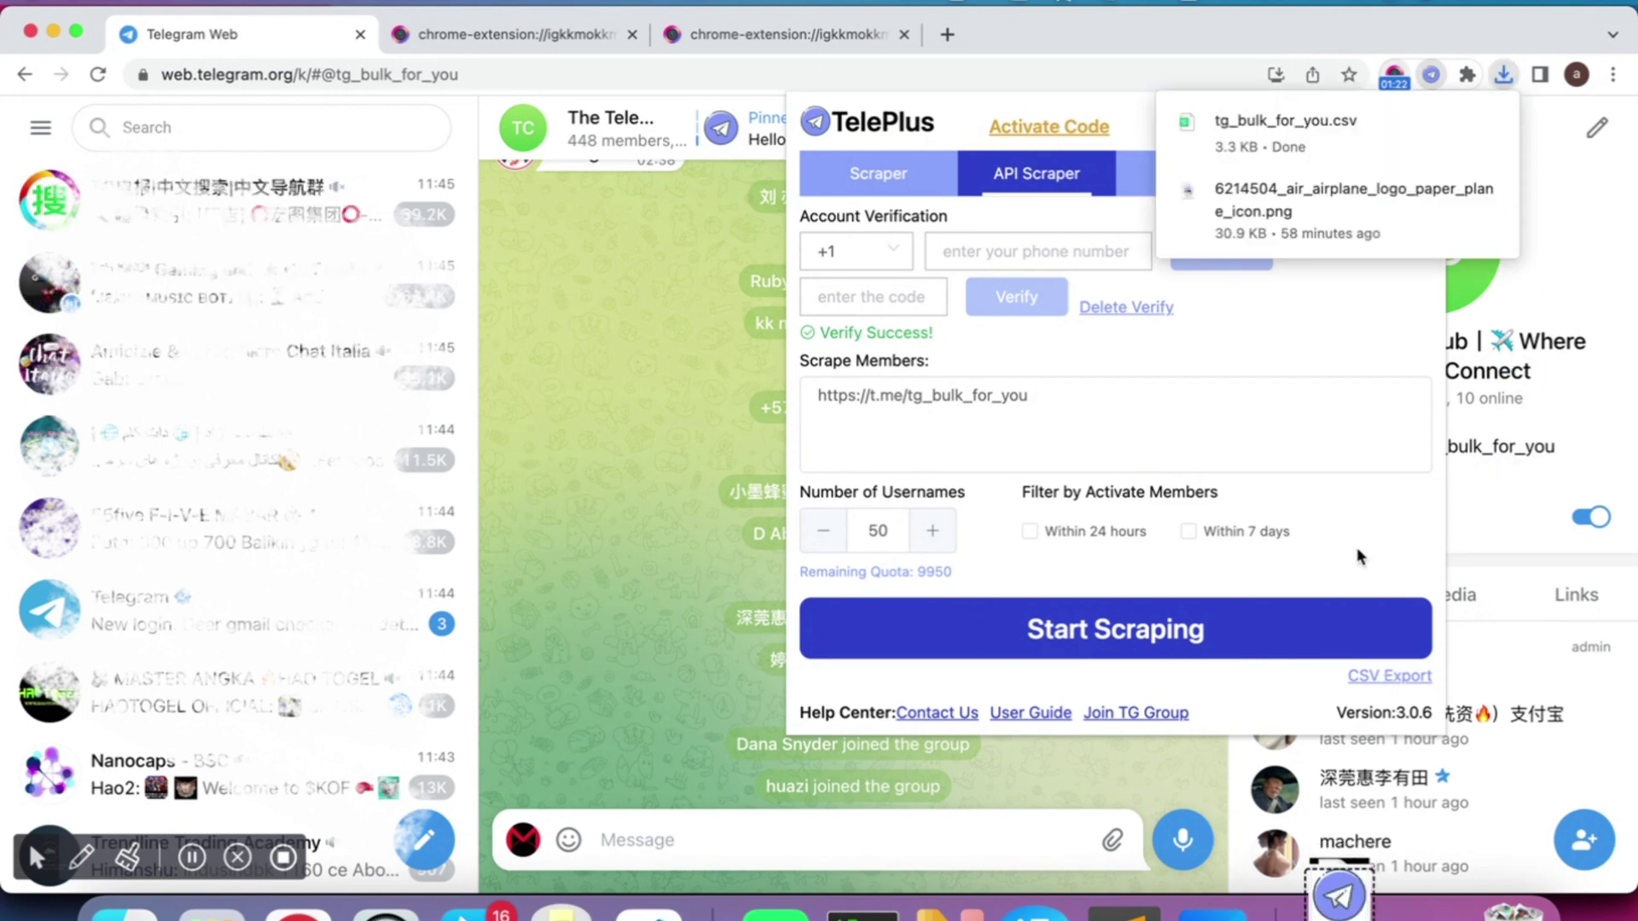
click(1322, 135)
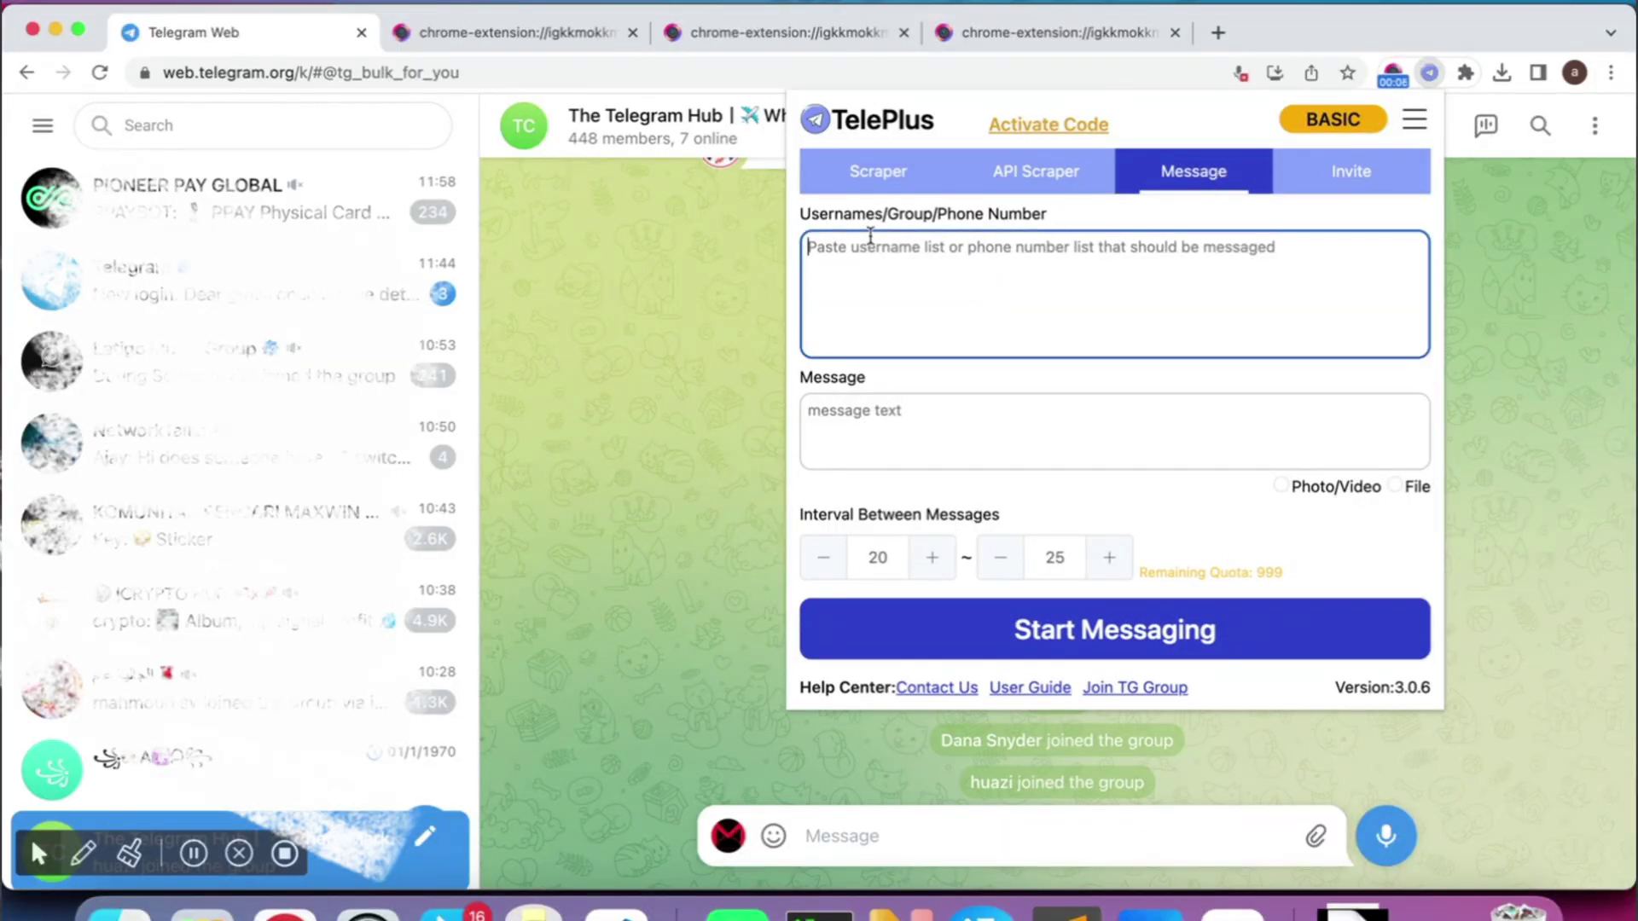
- Copy the scraped usernames and paste them as recipients in the Message form
click(869, 198)
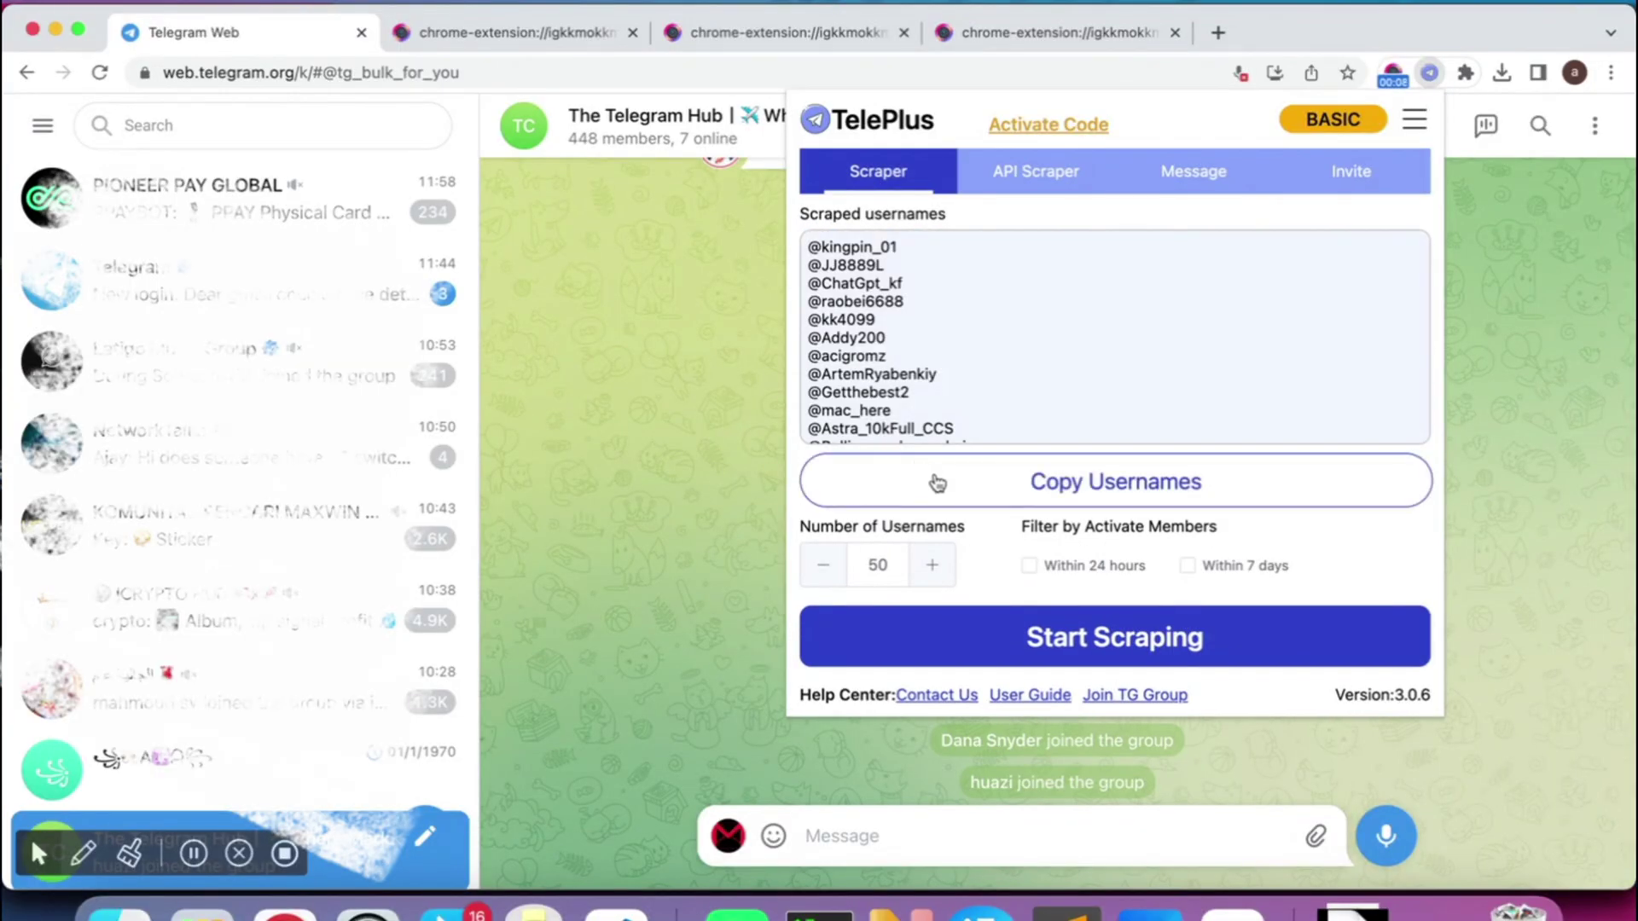
click(973, 477)
click(1195, 184)
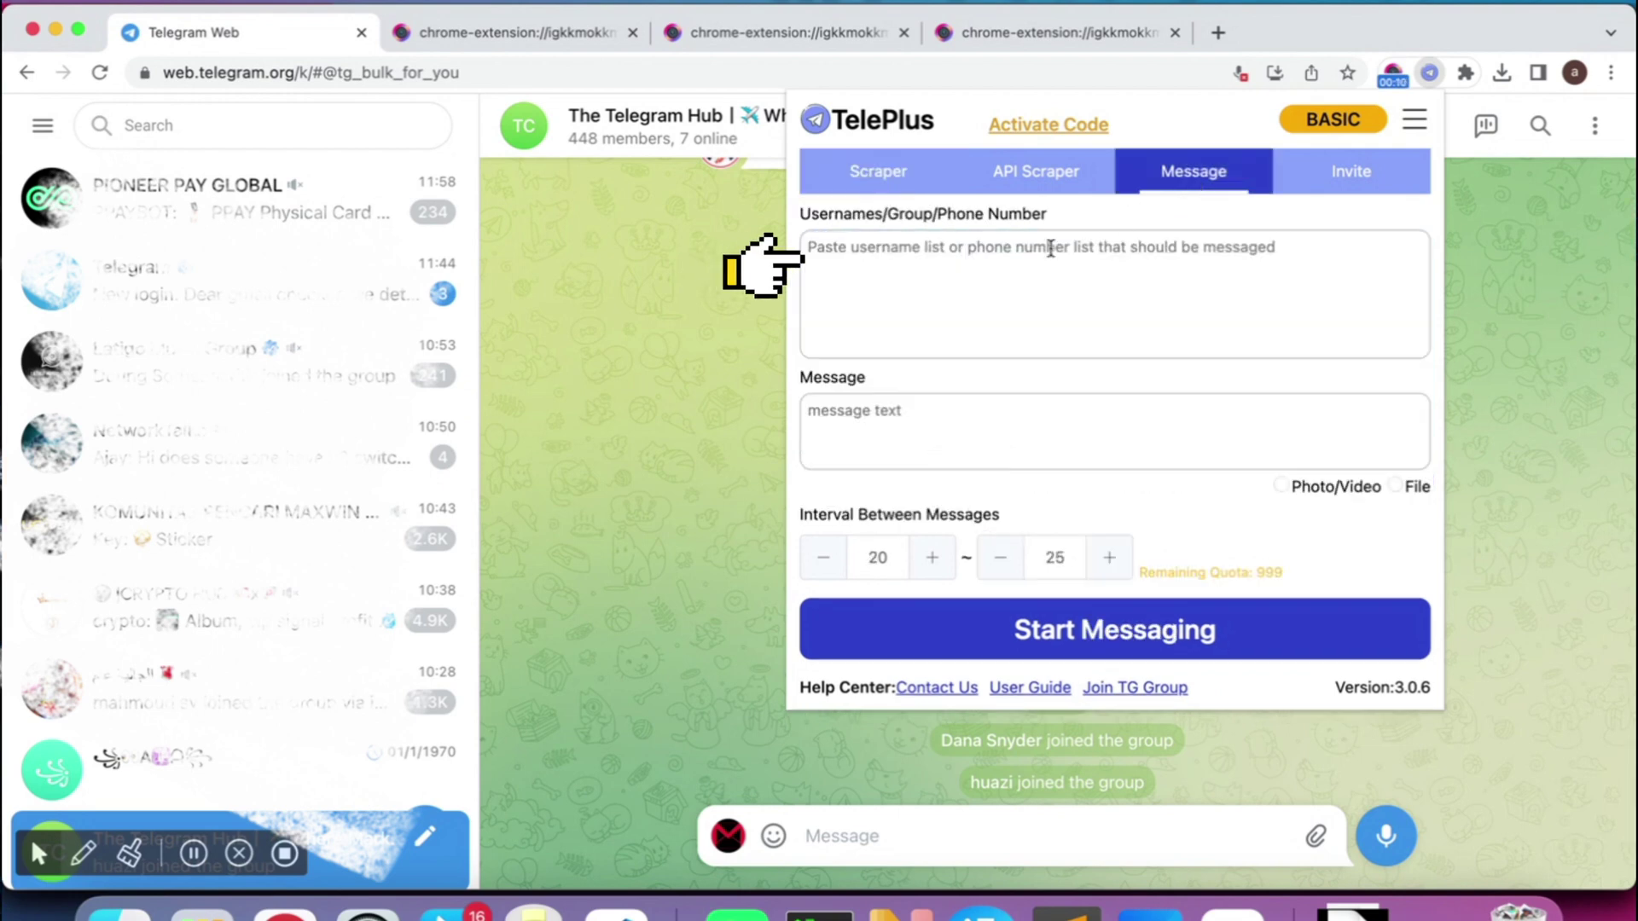
click(935, 283)
key(super+v)
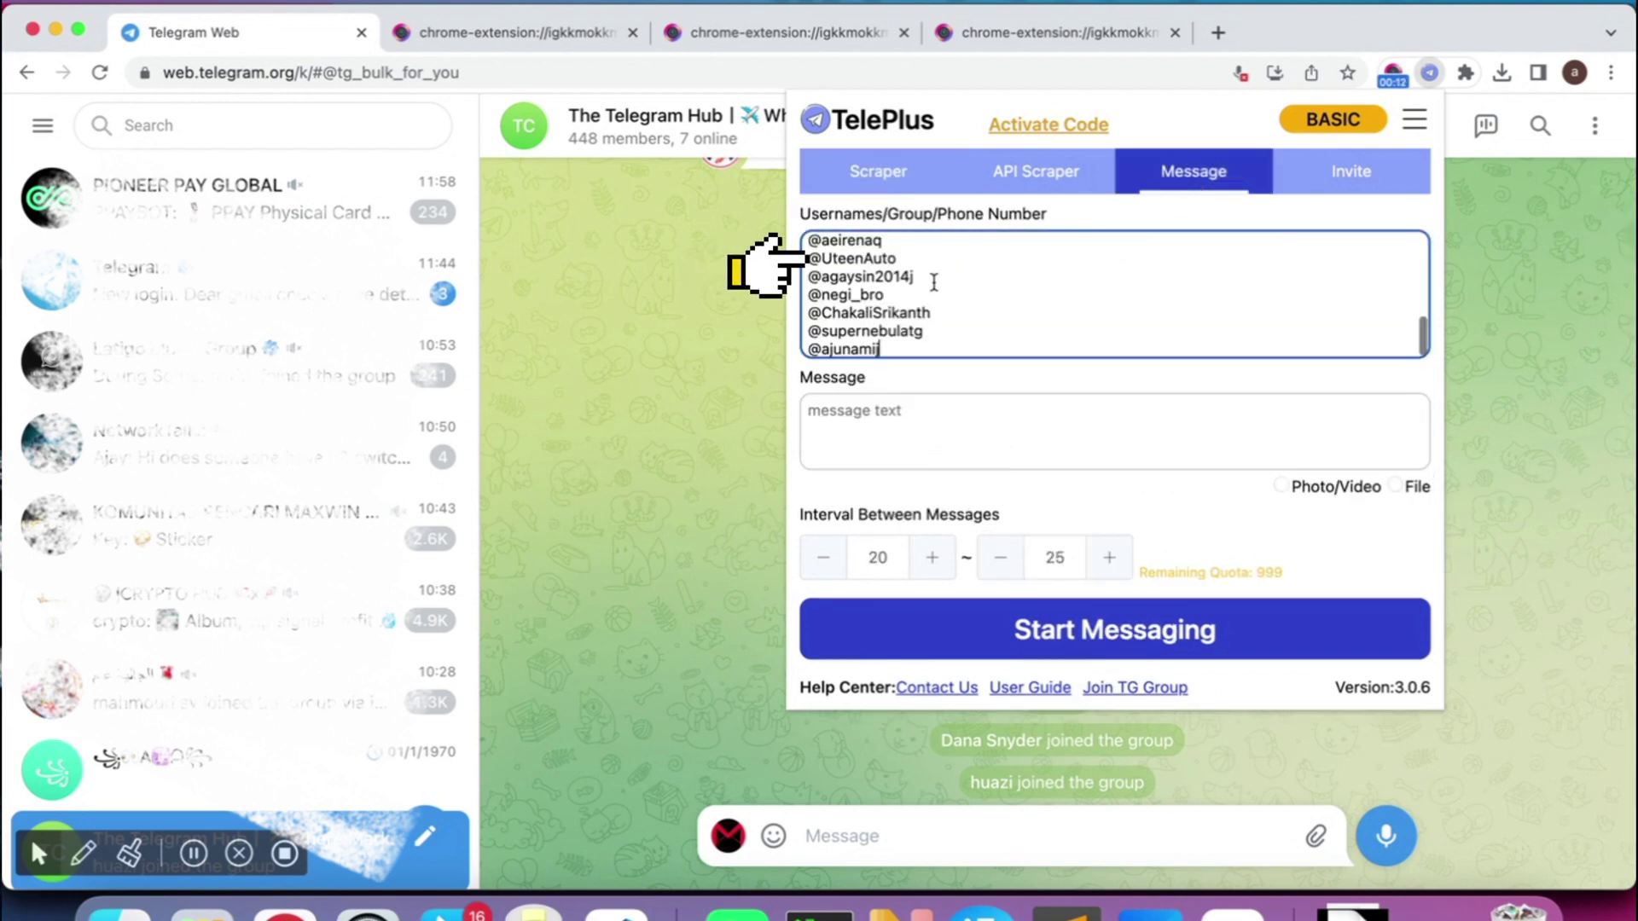
- Write the message "hi, how are you?" and check the 20–25 sending interval
click(880, 414)
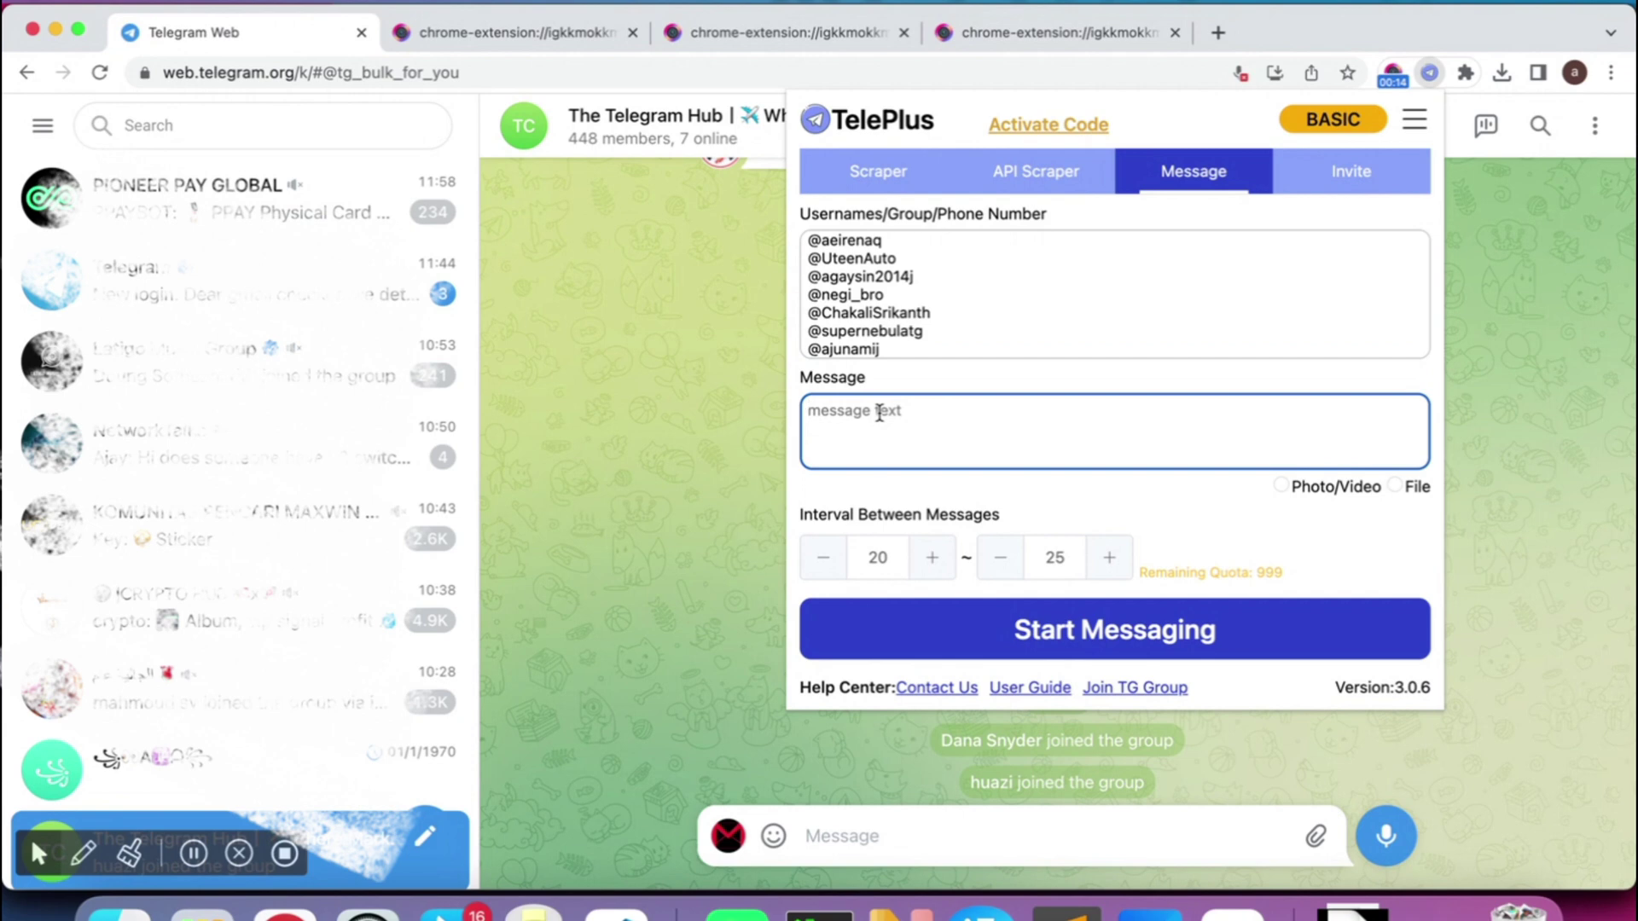
text(hi, how are you?)
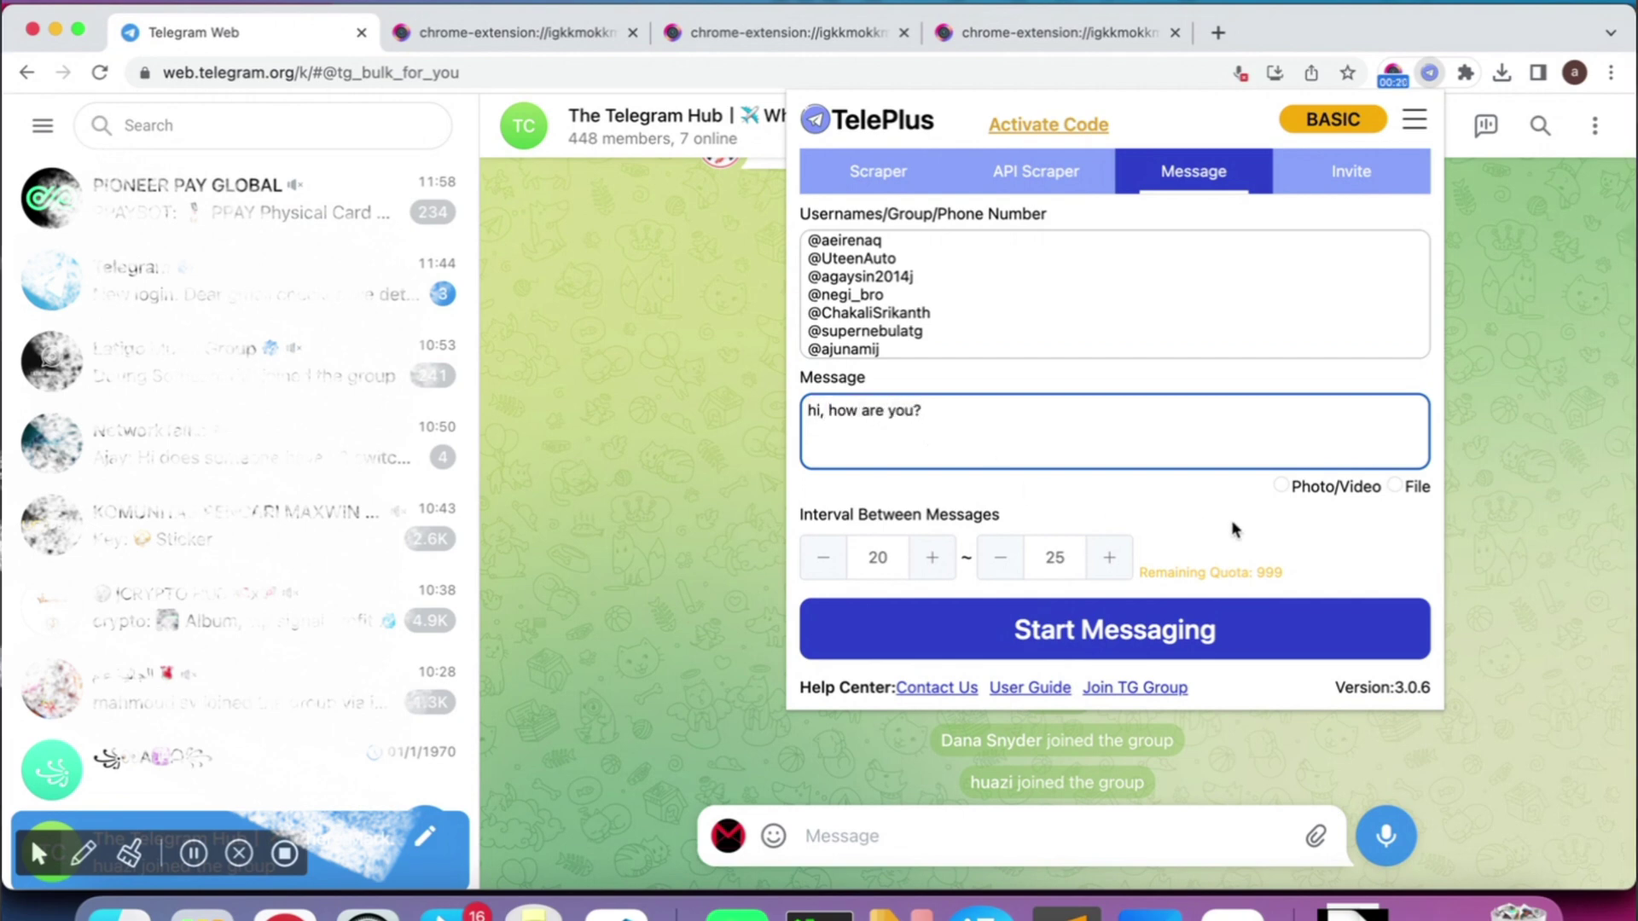
click(897, 567)
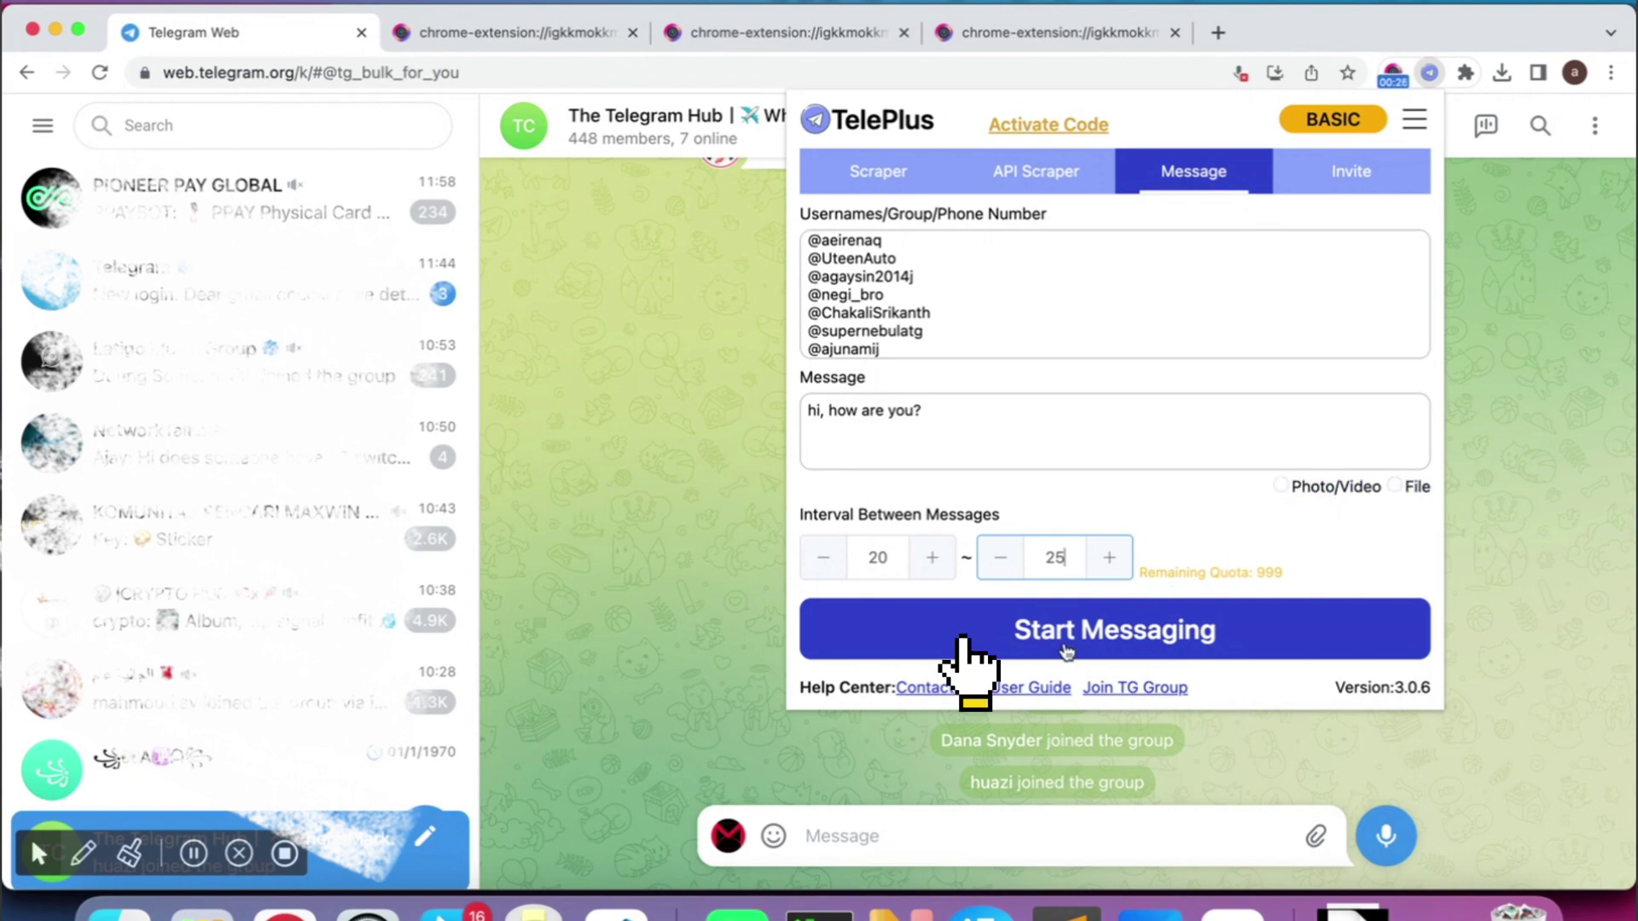
- Accept the safety suggestions and send "hi, how are you?" to all 20 users until complete
click(1095, 646)
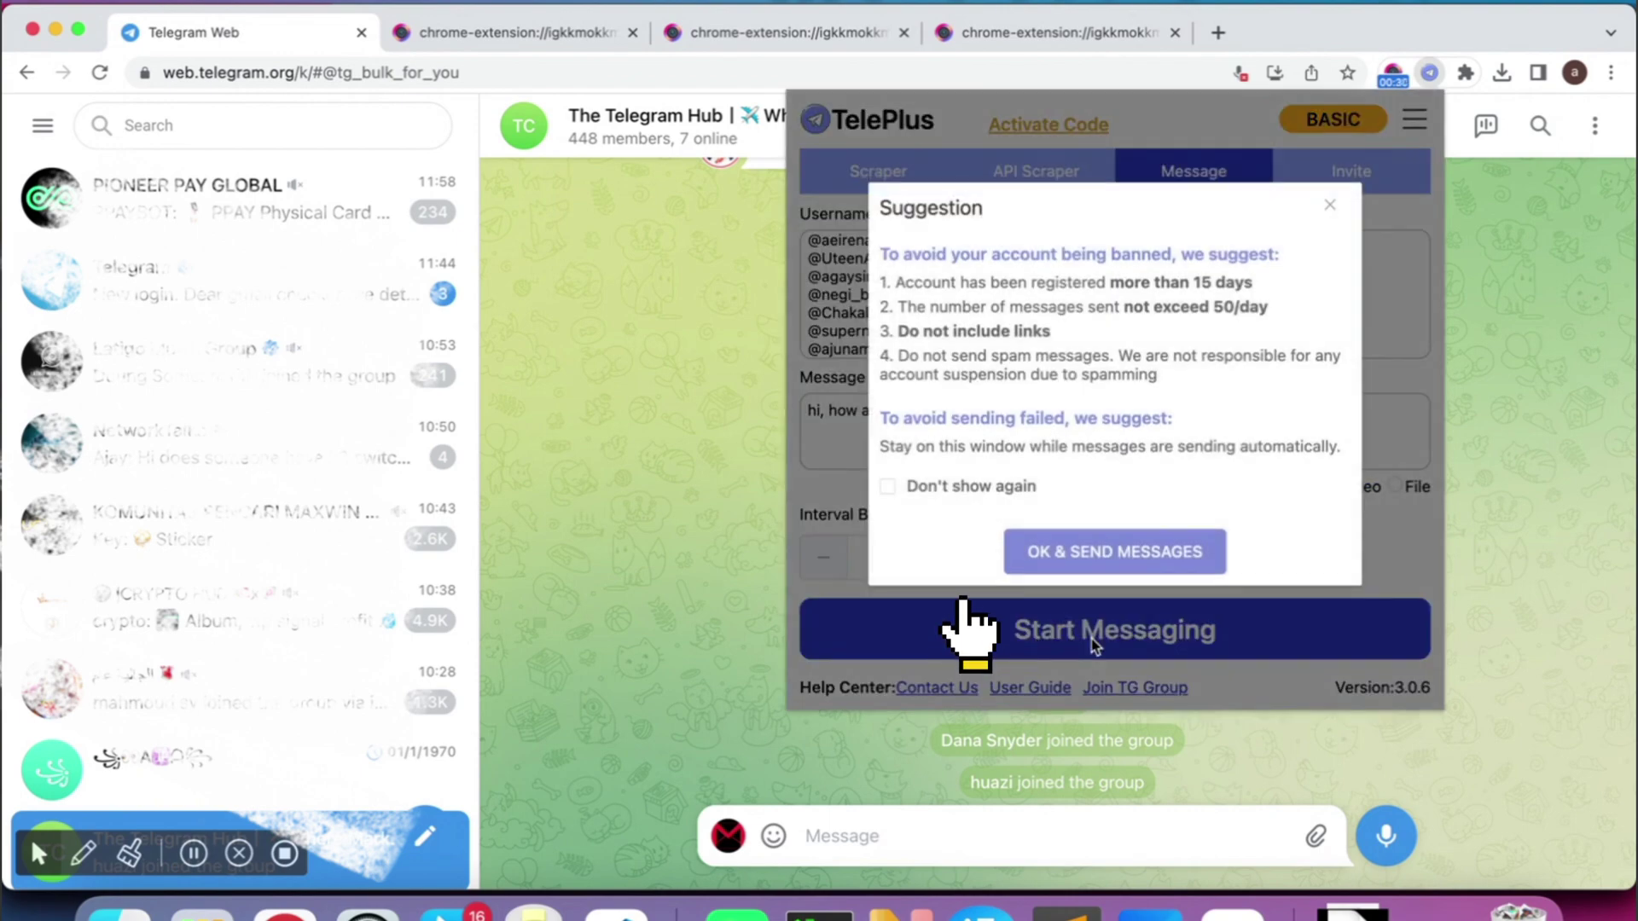
click(1106, 559)
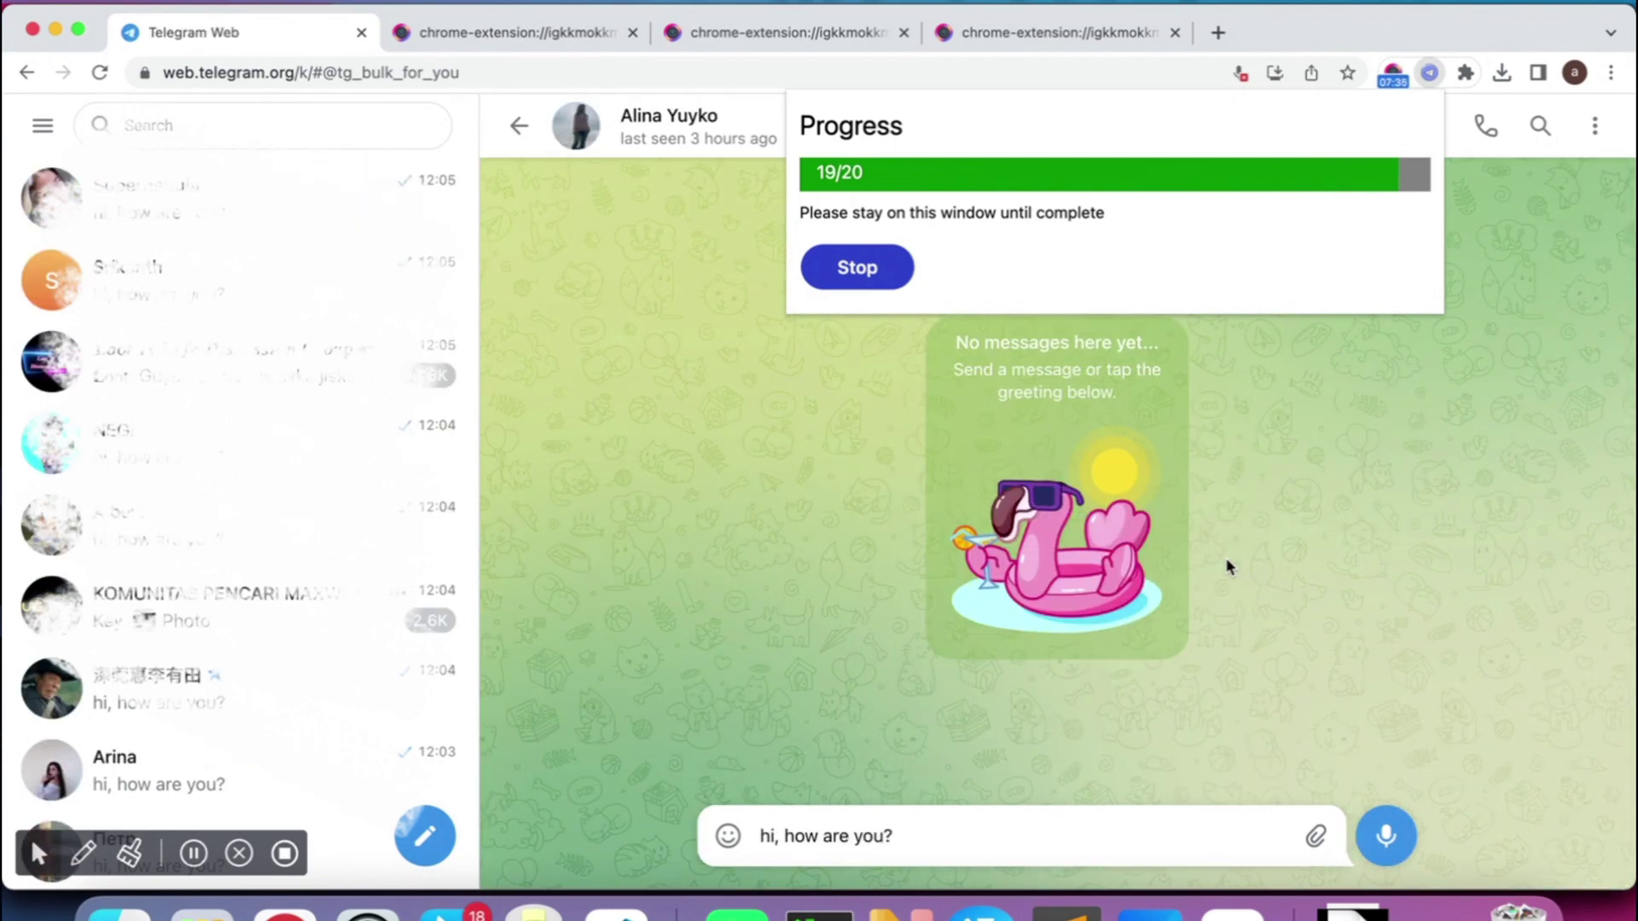
scroll(239, 512, down, 8)
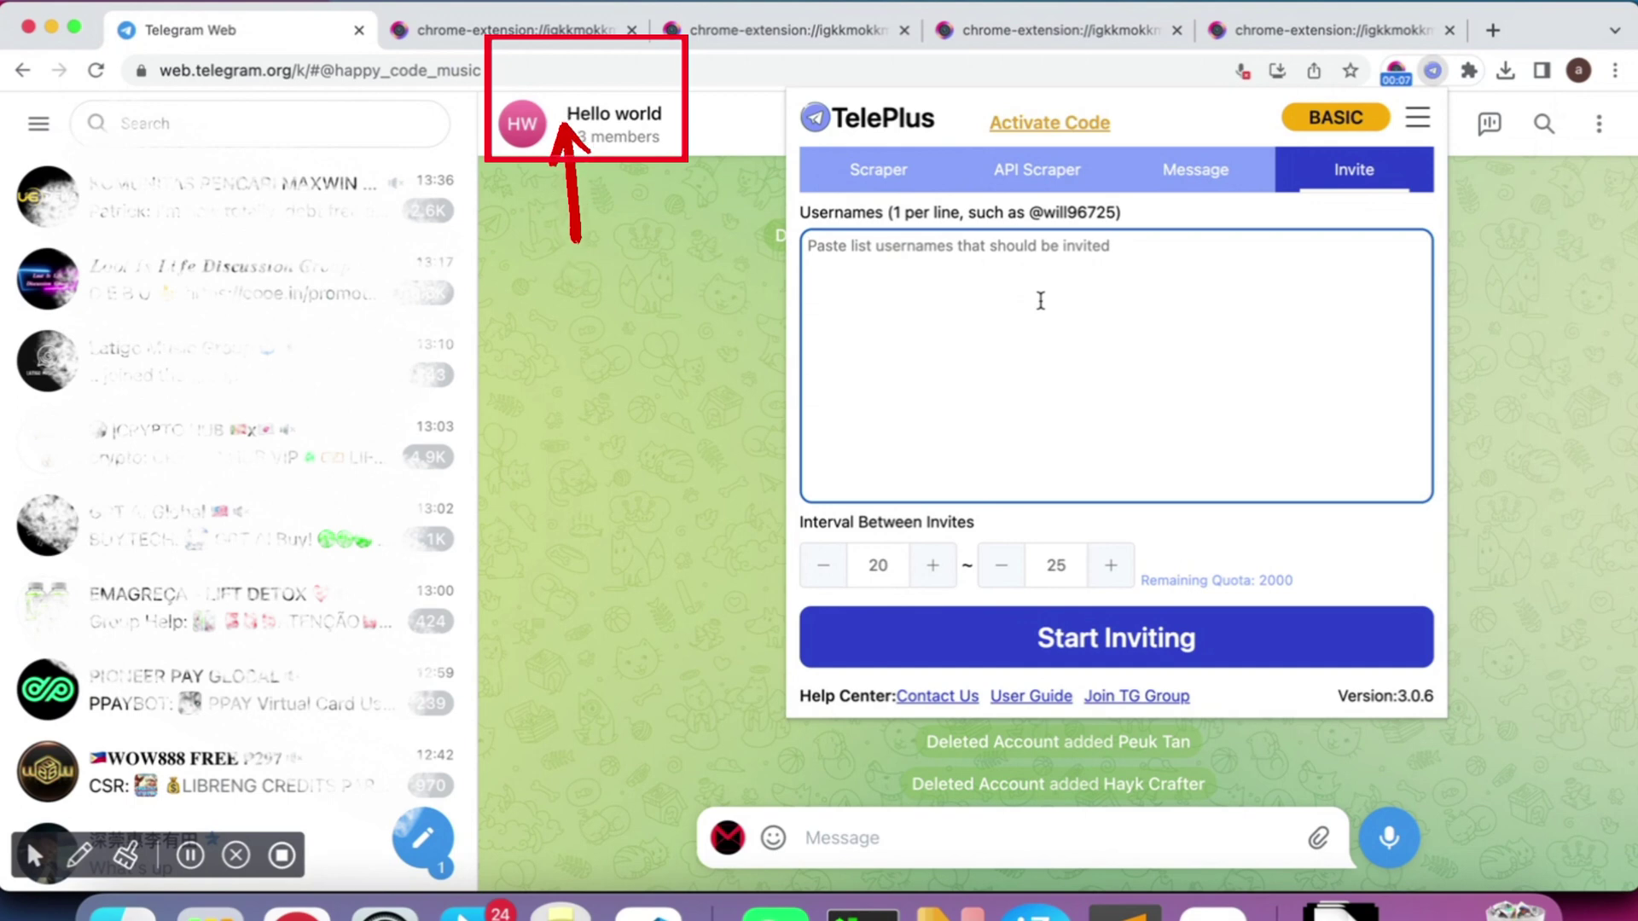
- Copy the scraped usernames and paste them into the Invite list for Hello world
click(866, 166)
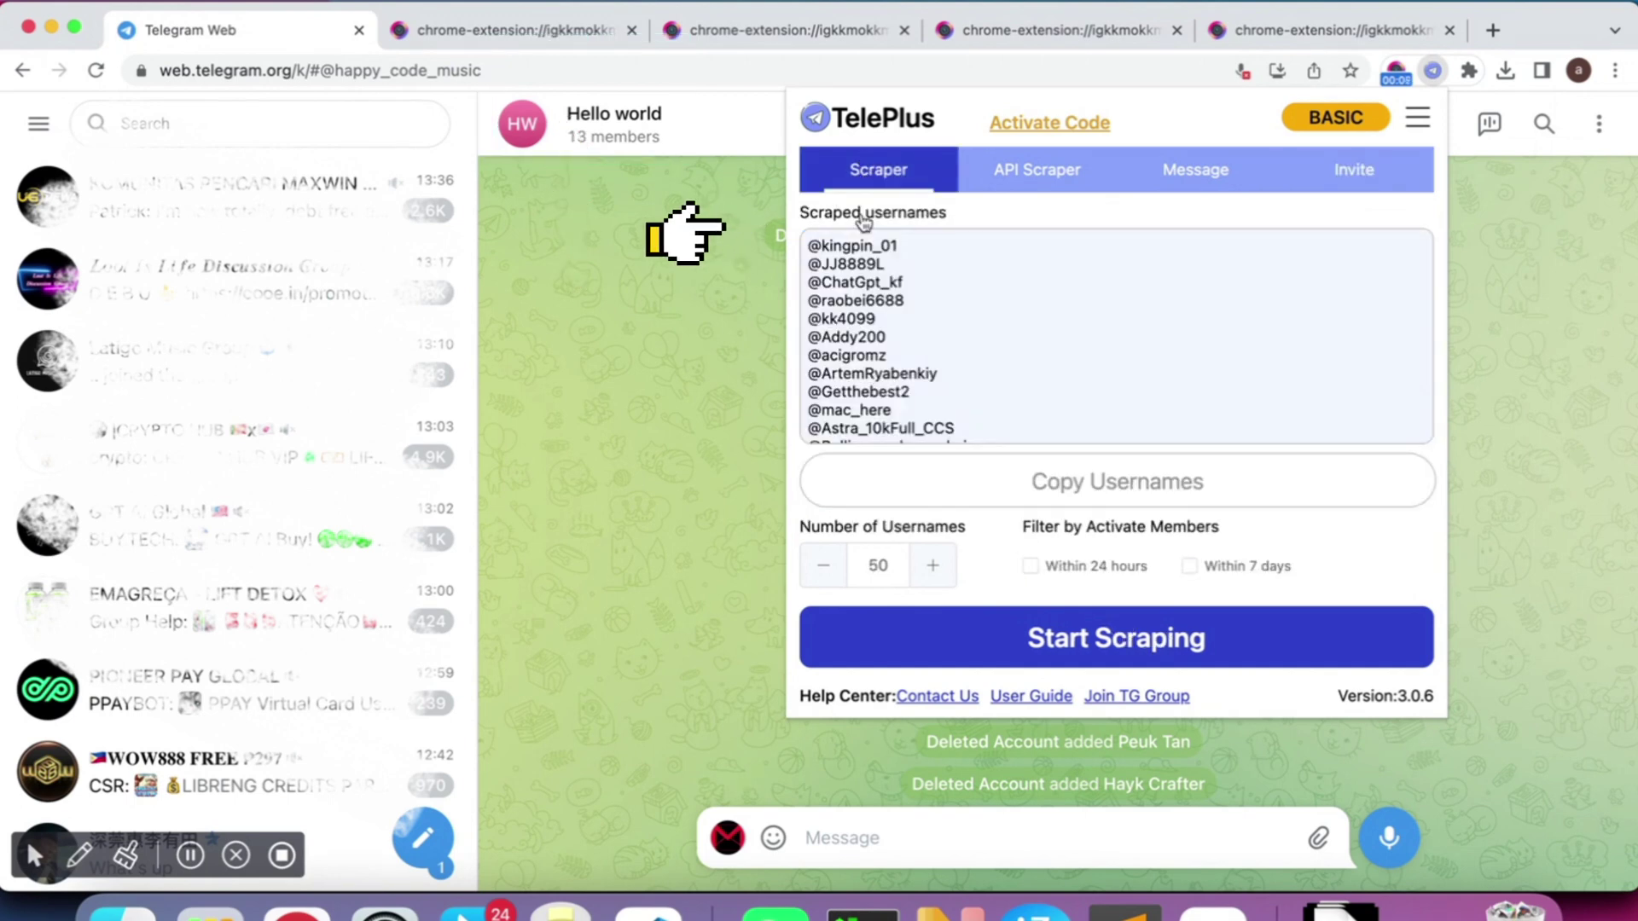
click(969, 505)
click(1375, 163)
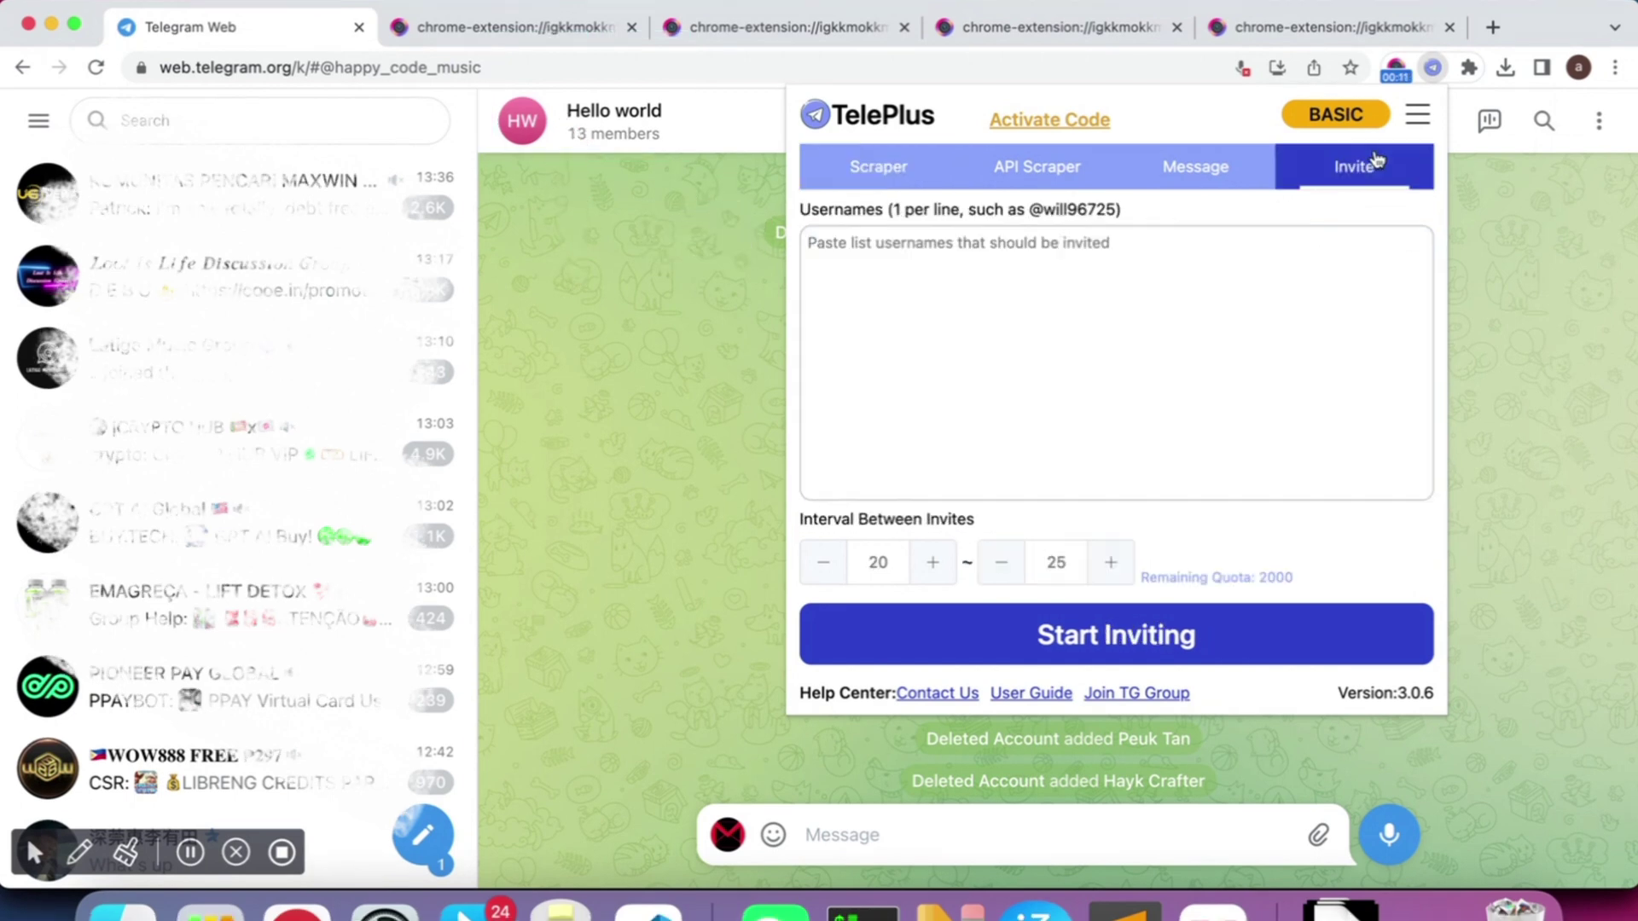
click(1075, 275)
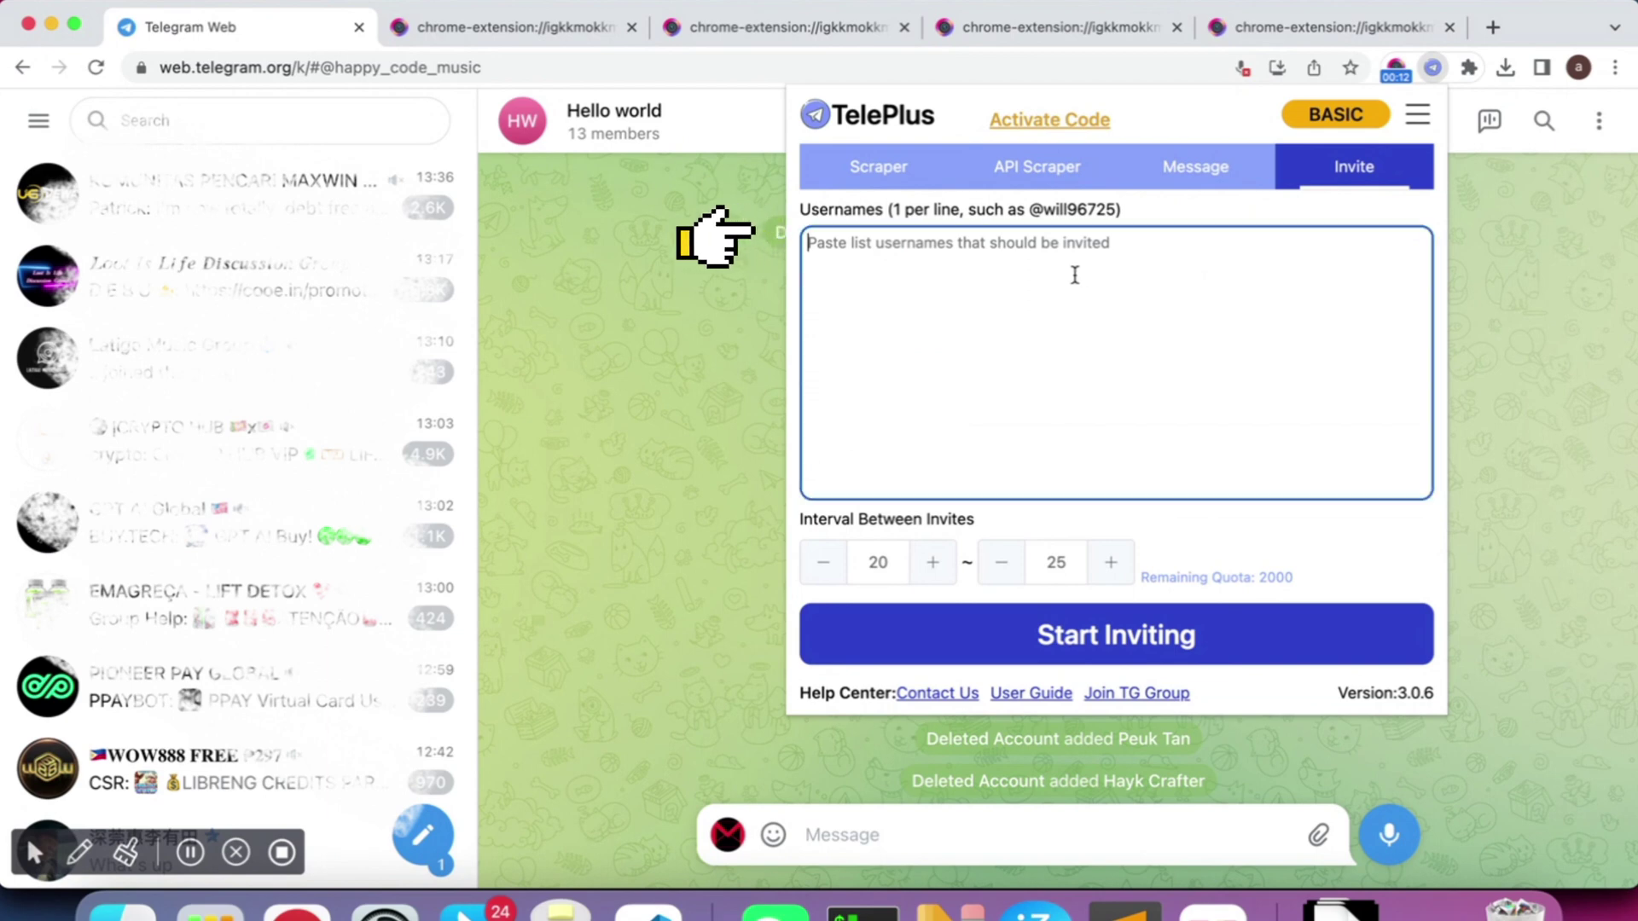
key(super+v)
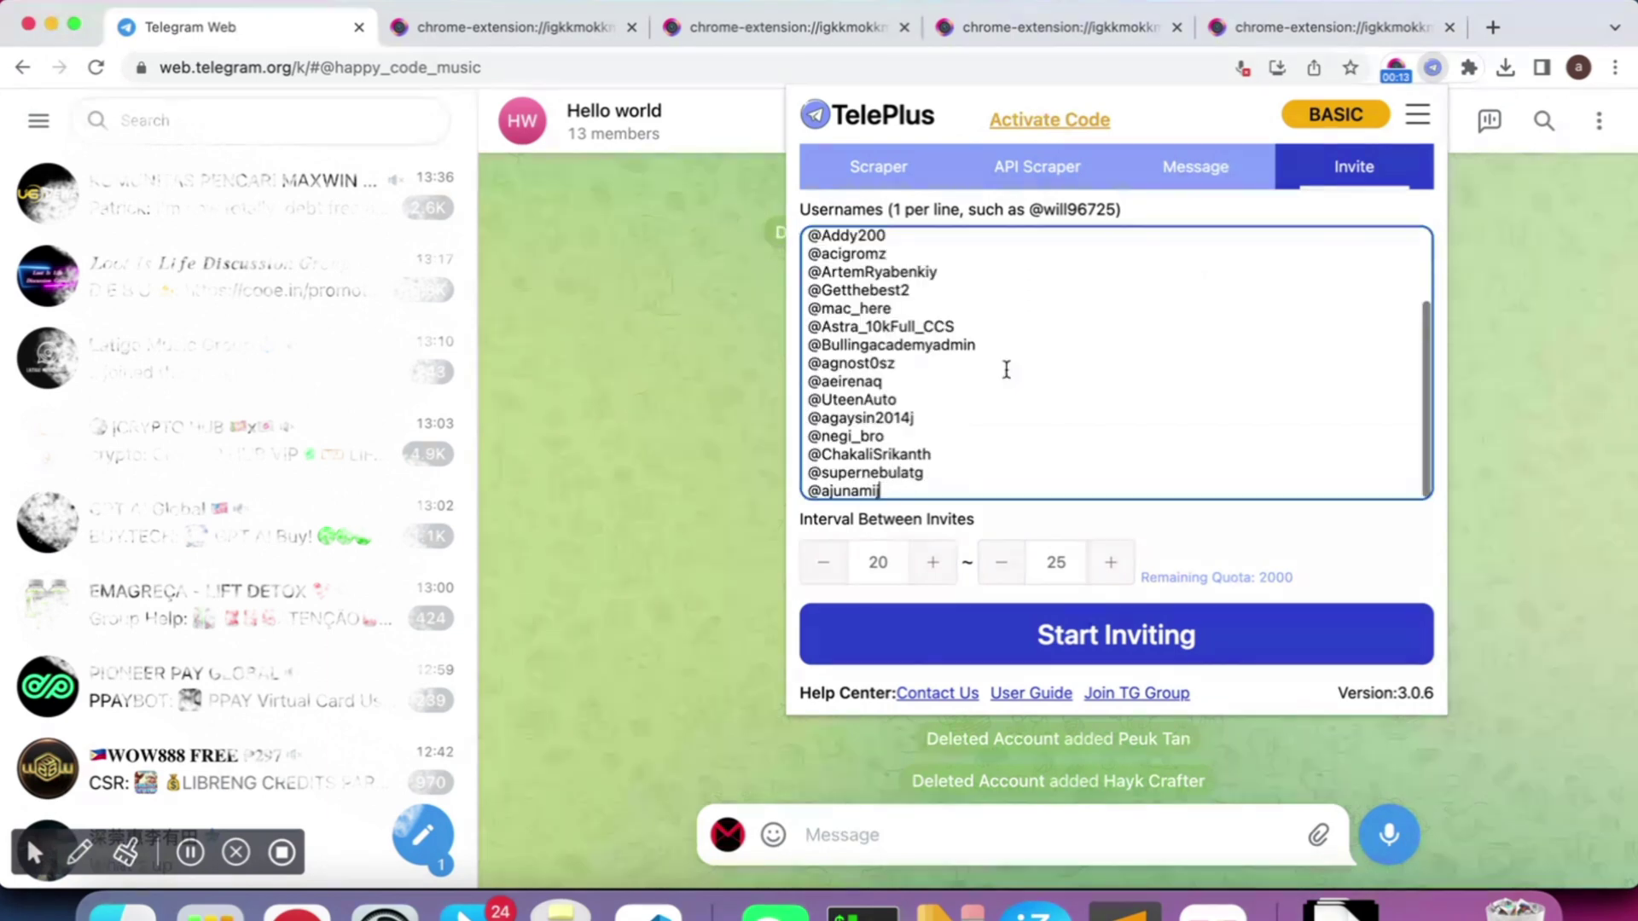
drag(894, 439, 926, 509)
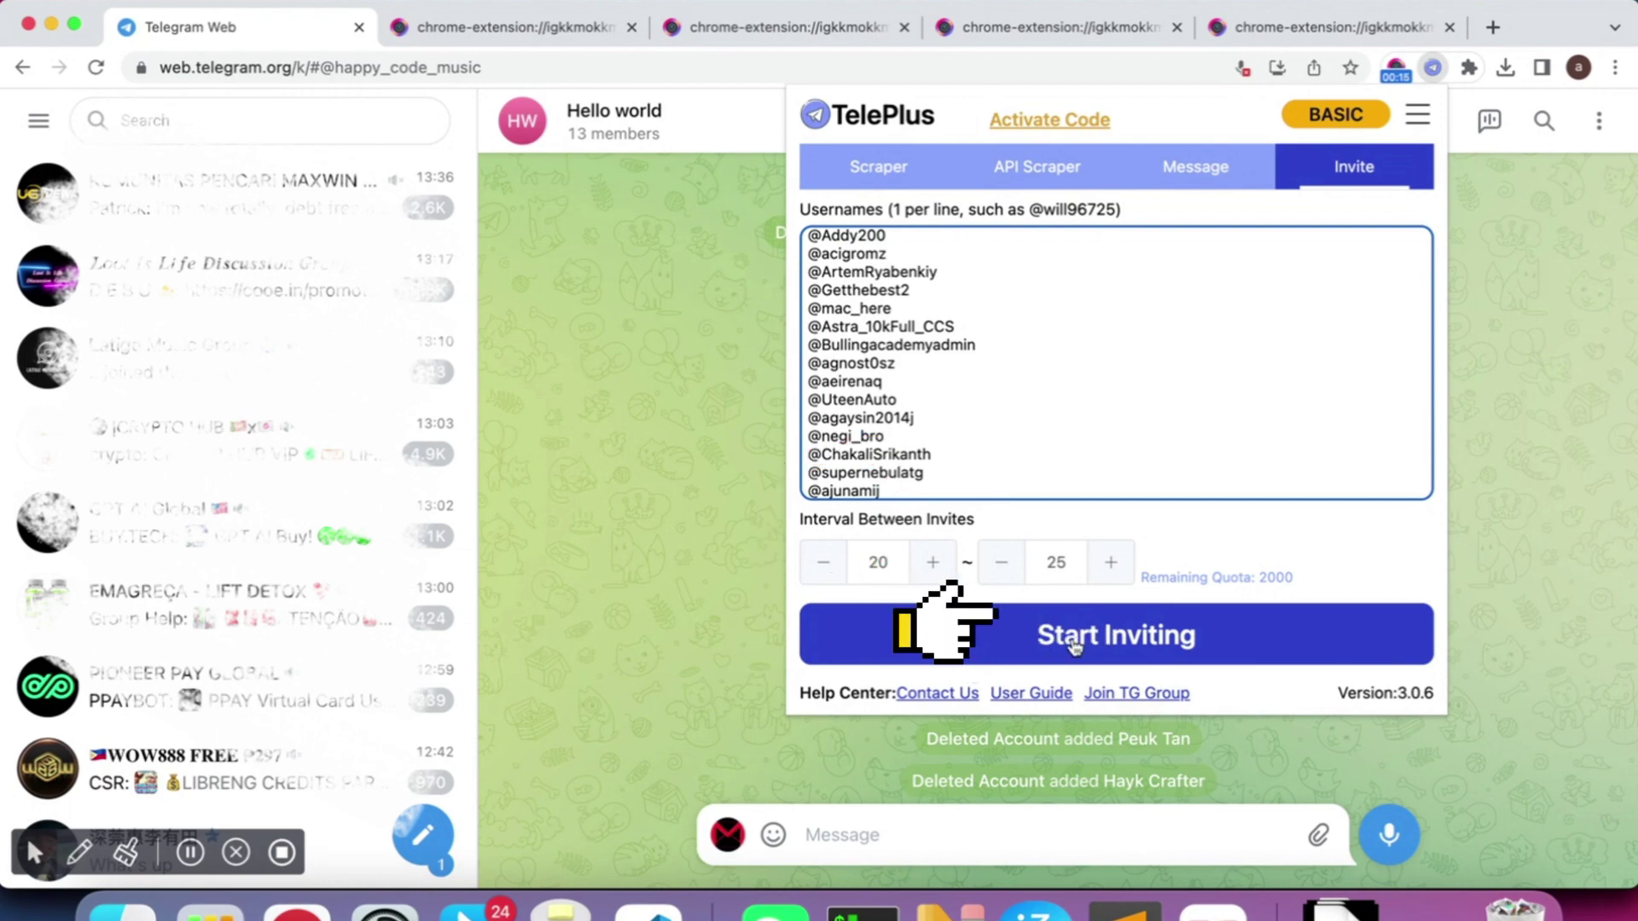
- Start inviting the 20 pasted users into Hello world and let the run finish
click(987, 627)
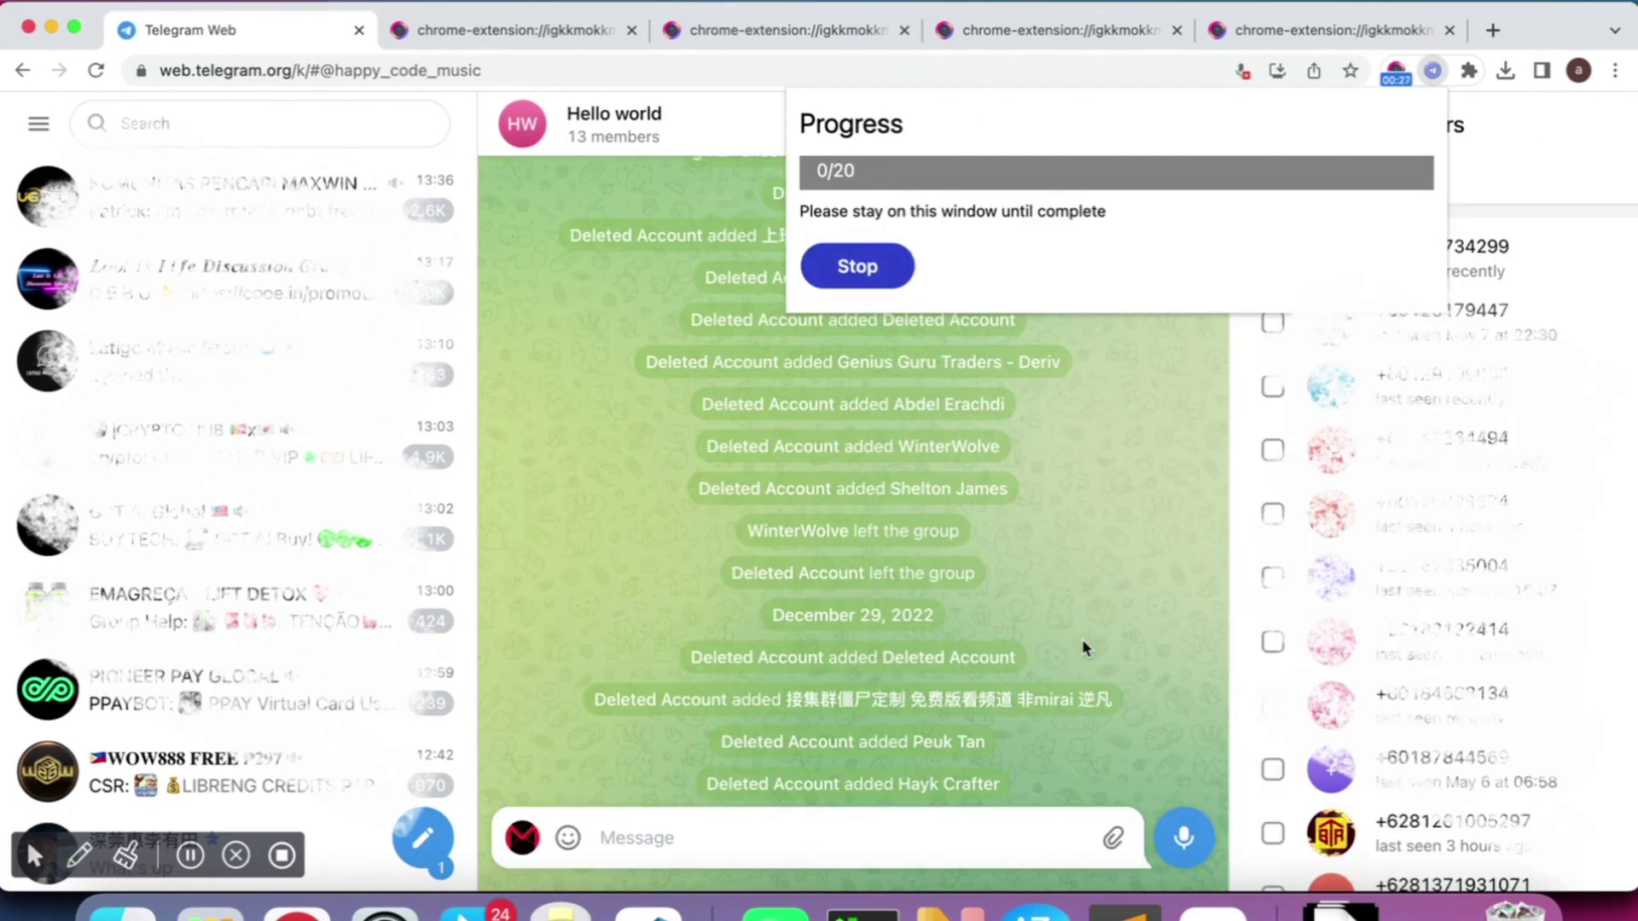